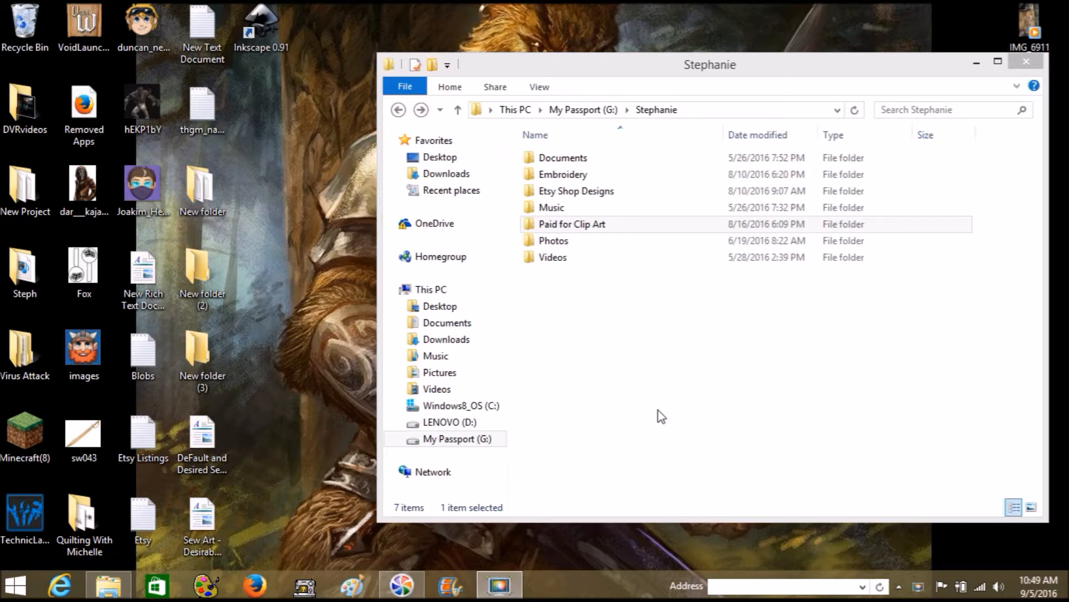
# Open Paid for Clip Art, then the Black_Dog Silhouettes_TheClipartPress_COPYRIGHT folder, retrying once via Back
pyautogui.moveTo(703, 76); pyautogui.dragTo(528, 78)
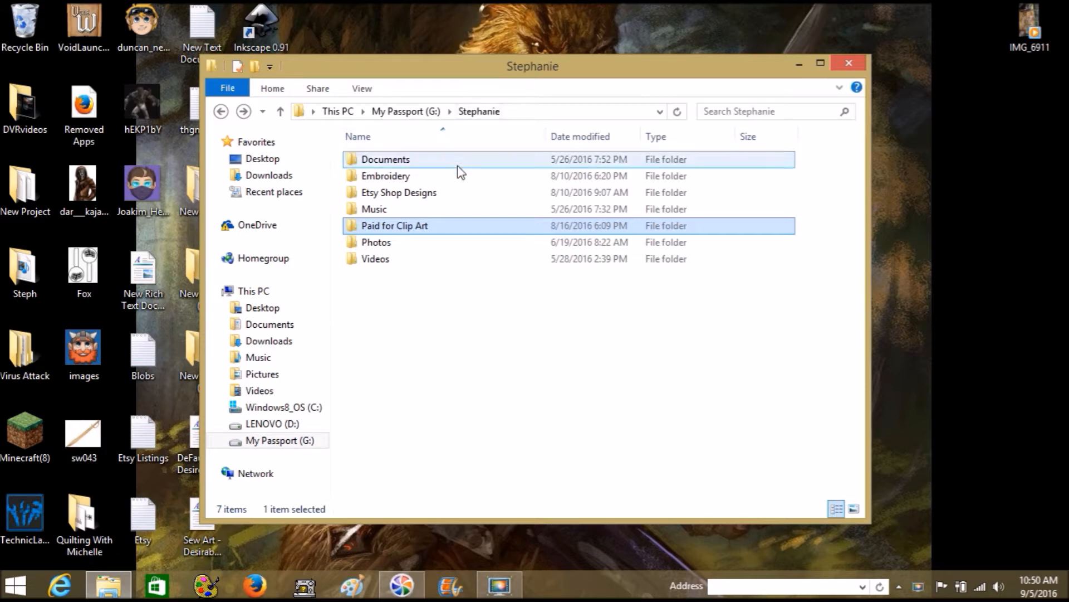
pyautogui.doubleClick(433, 226)
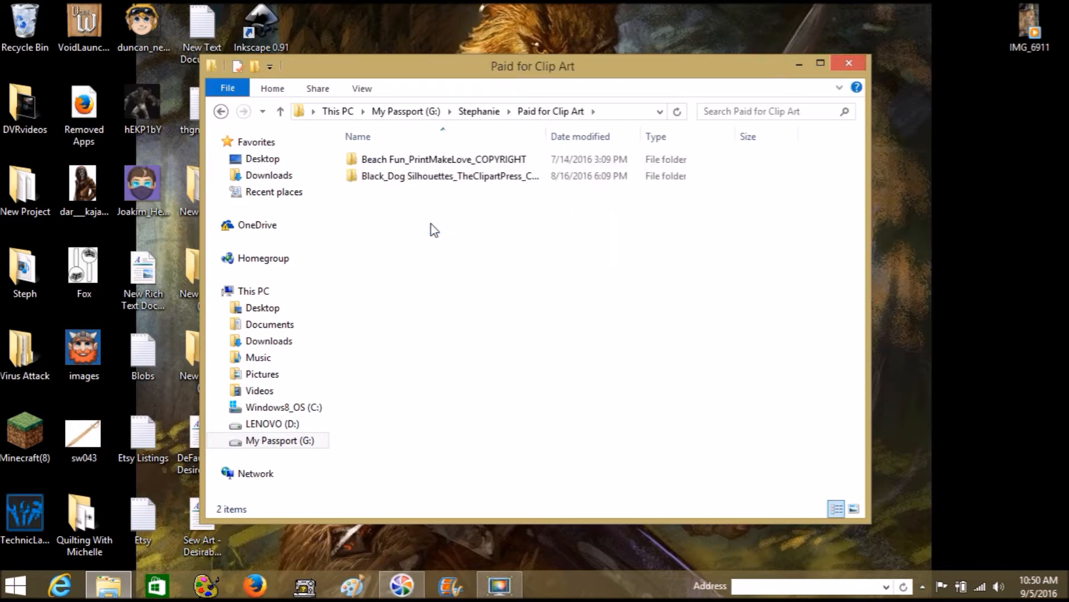
pyautogui.doubleClick(460, 176)
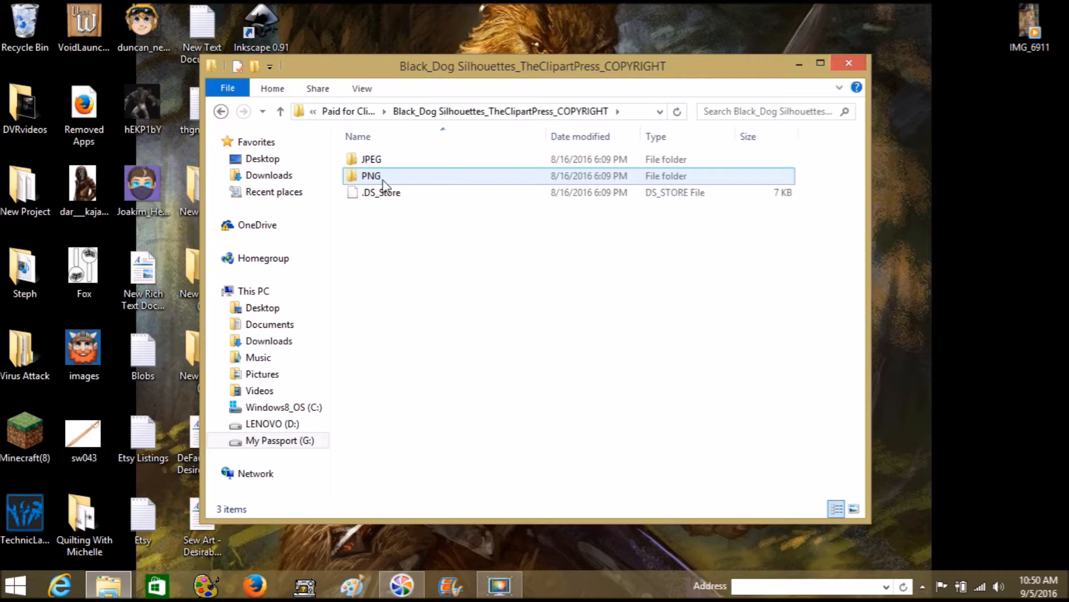
pyautogui.click(222, 111)
pyautogui.click(222, 111)
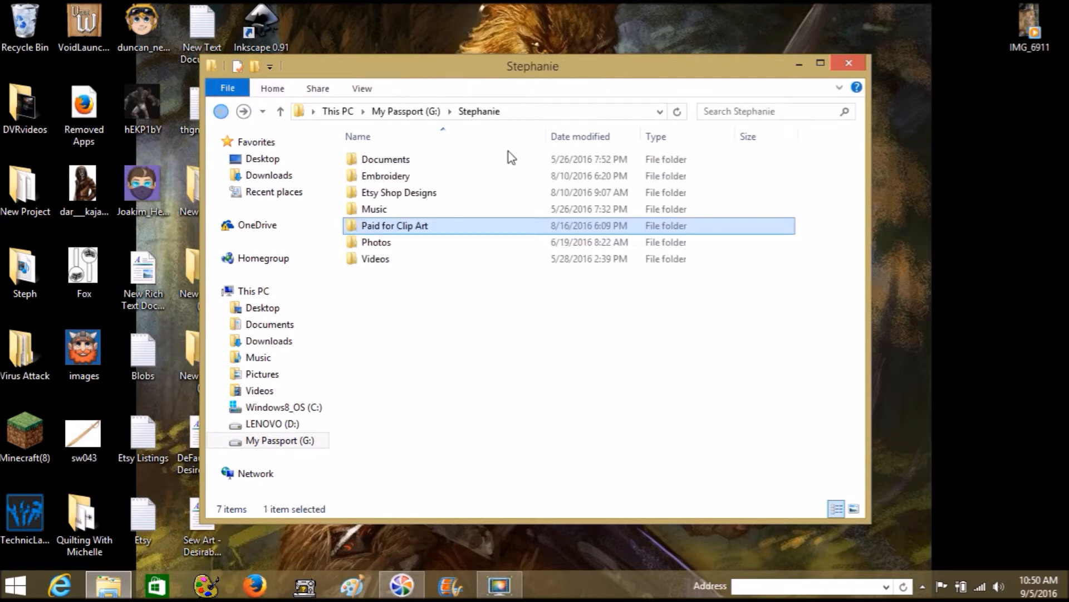
pyautogui.doubleClick(376, 229)
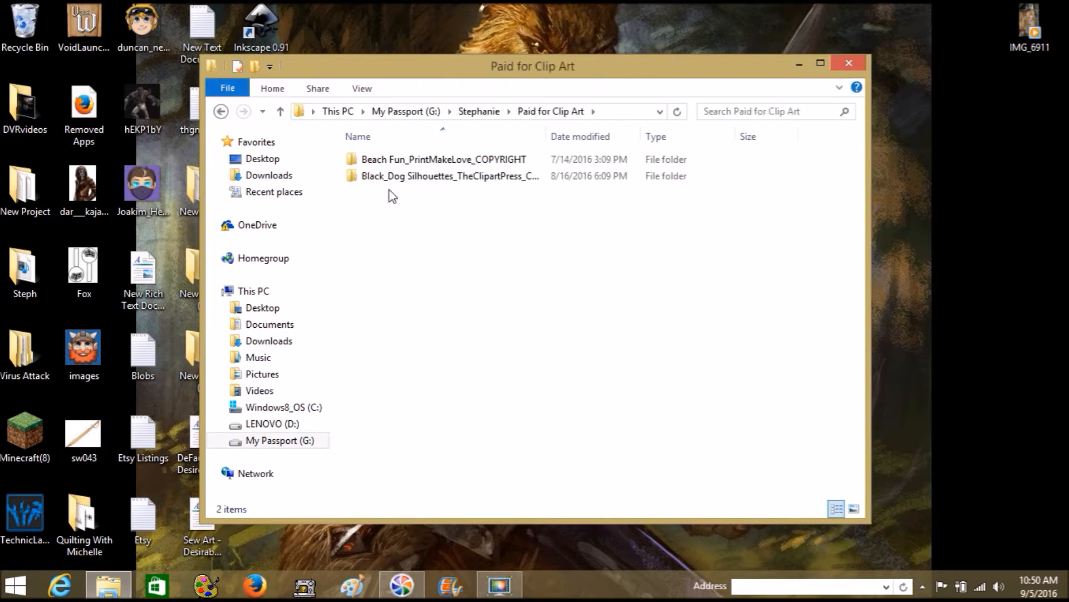
pyautogui.doubleClick(387, 178)
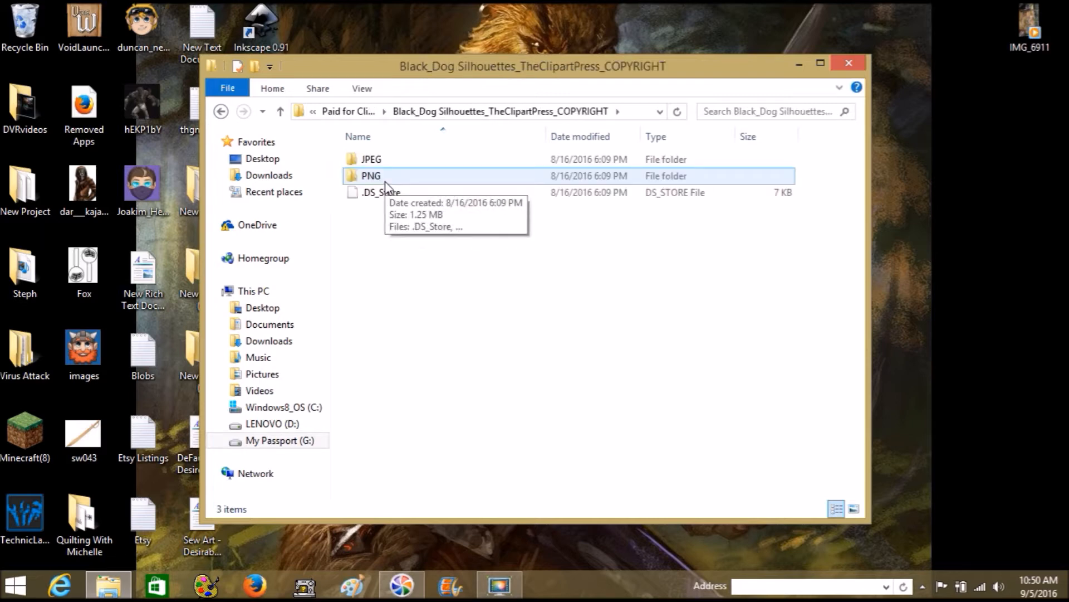
# In the PNG folder, open the seated chihuahua image 20 in Paint
pyautogui.doubleClick(385, 182)
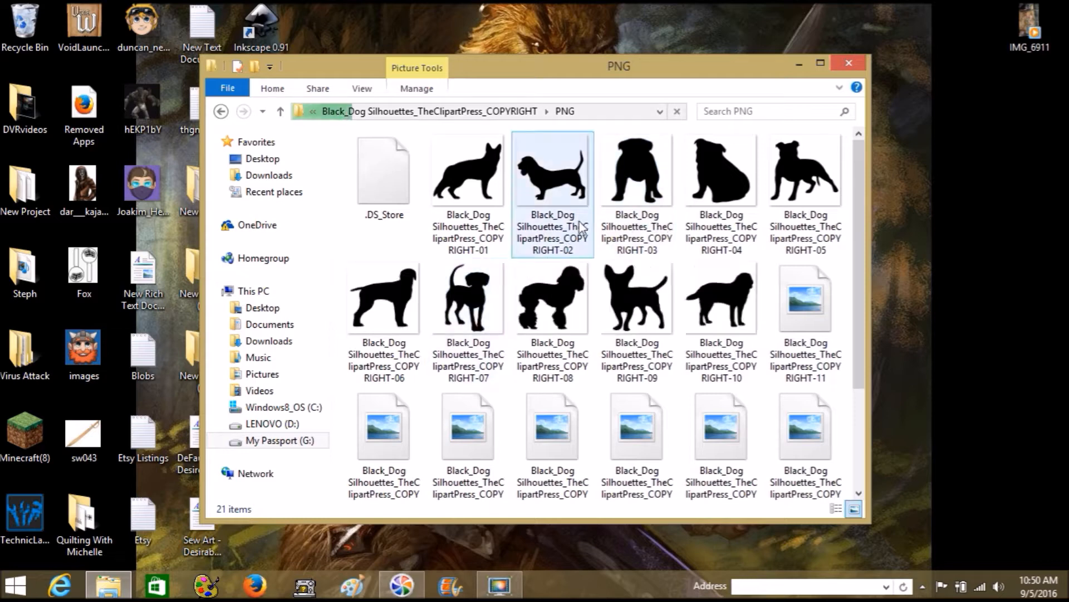
pyautogui.scroll(-1, 579, 222)
pyautogui.scroll(-2, 580, 222)
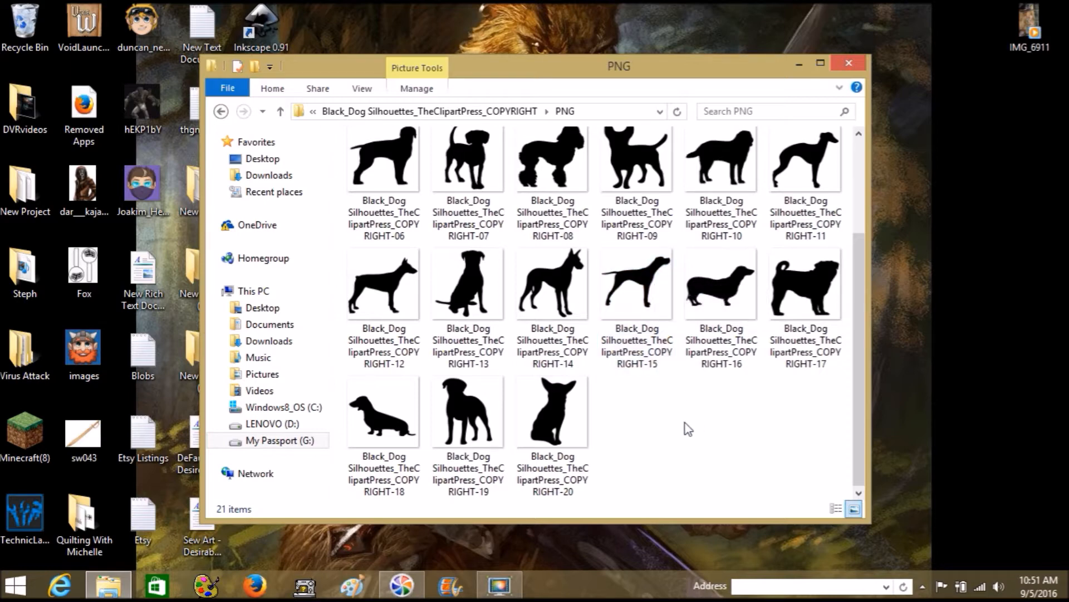
pyautogui.scroll(1, 665, 425)
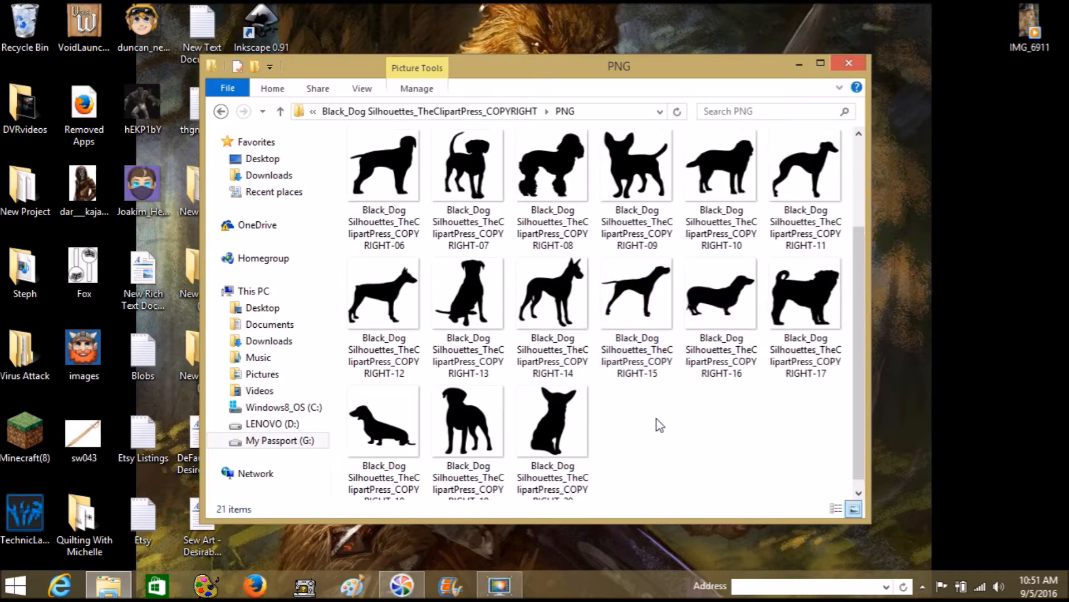
pyautogui.scroll(-1, 656, 421)
pyautogui.click(558, 400)
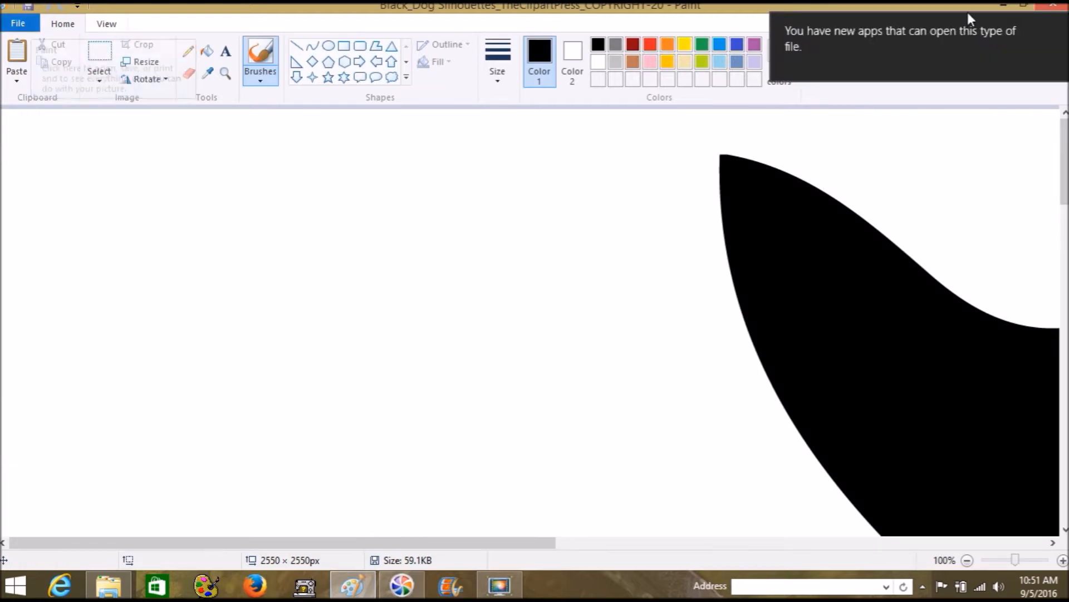
# Resize the chihuahua to 25% horizontally with aspect ratio kept, giving 638 × 638 px
pyautogui.click(1061, 30)
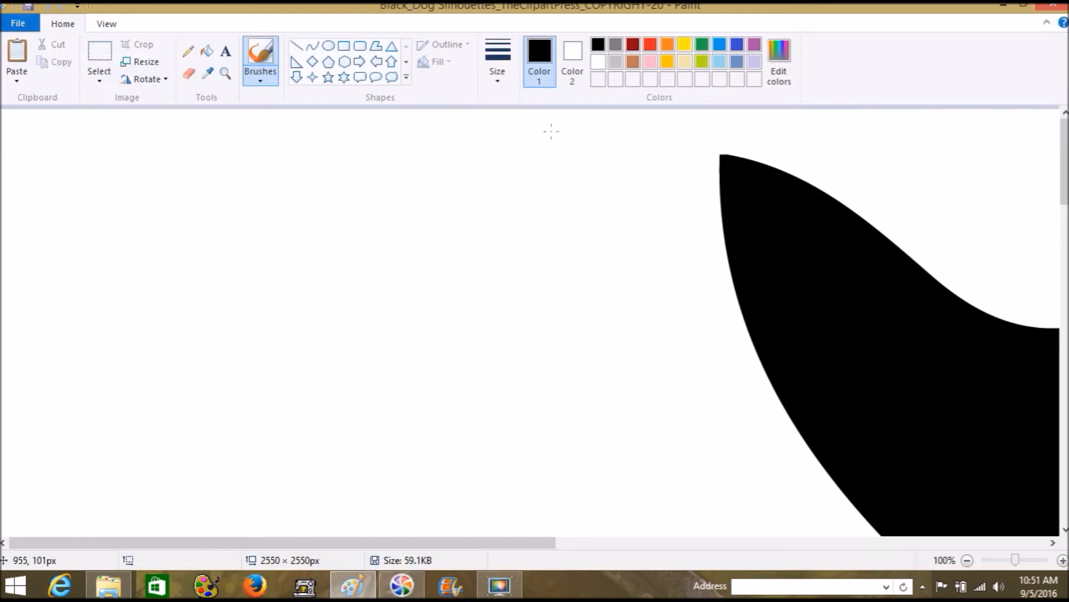
pyautogui.click(146, 61)
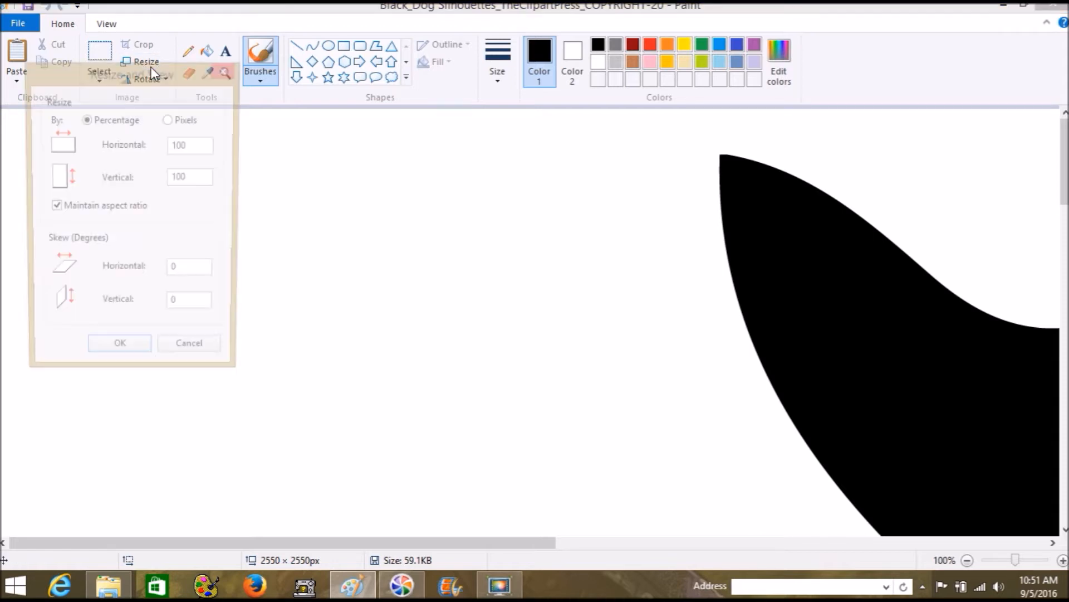
pyautogui.doubleClick(170, 145)
pyautogui.write('25')
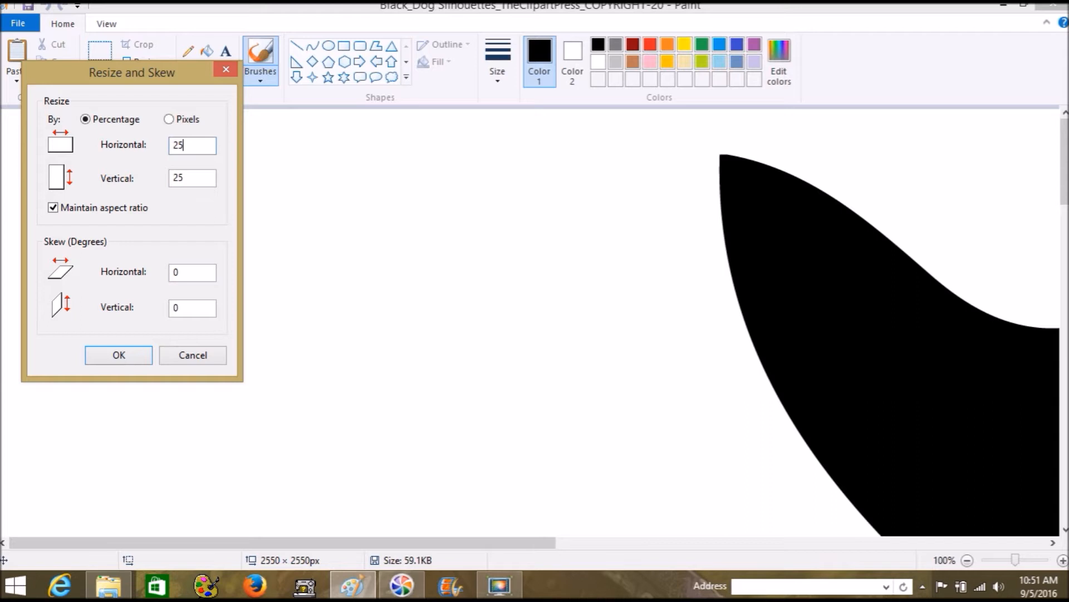
pyautogui.click(97, 353)
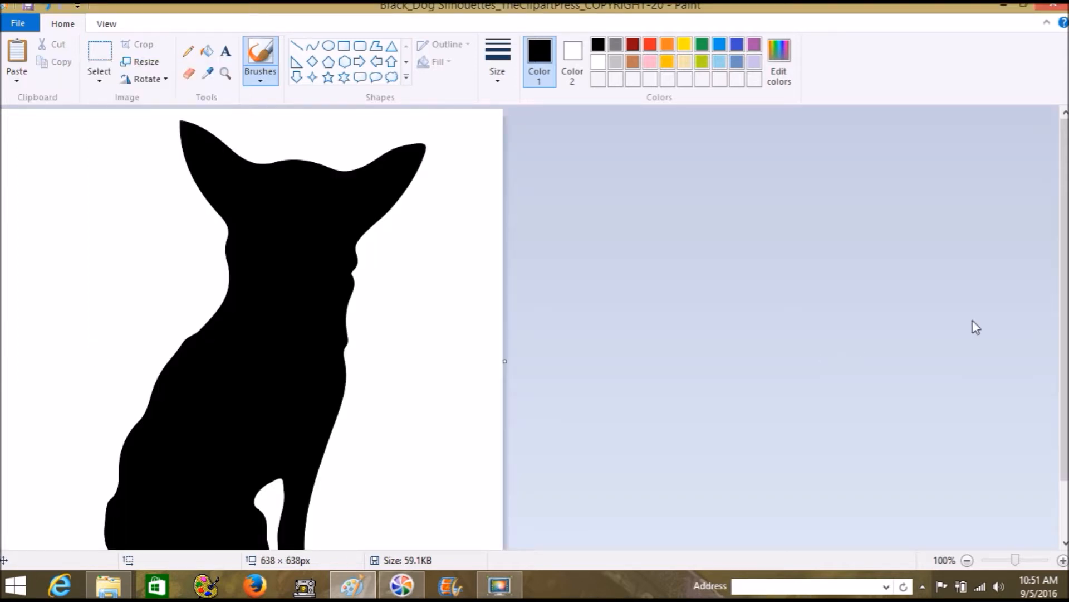
pyautogui.moveTo(1065, 296); pyautogui.dragTo(1065, 351)
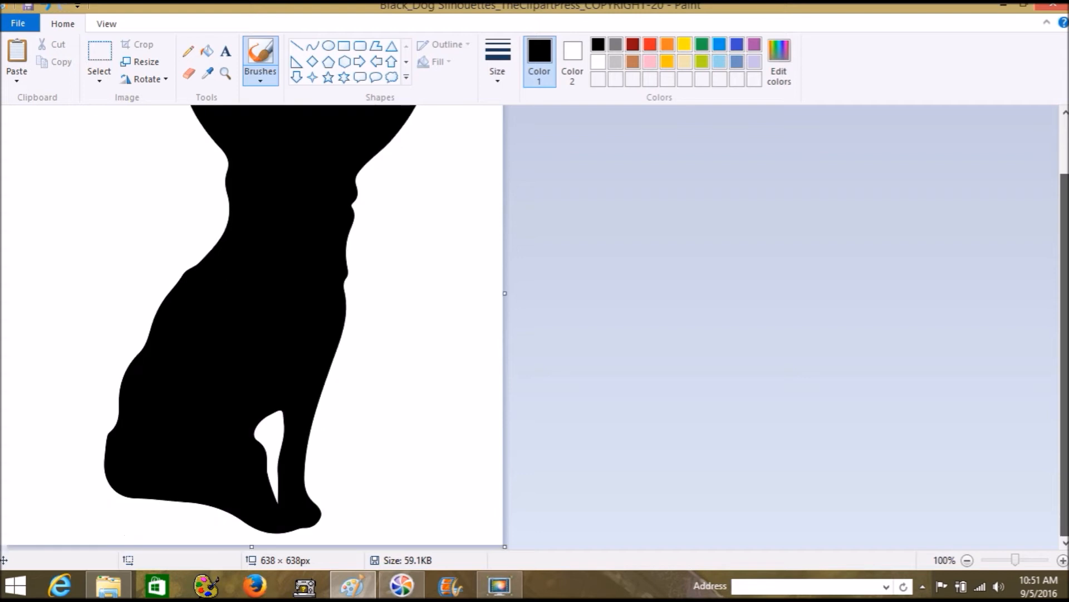
pyautogui.scroll(3, 251, 323)
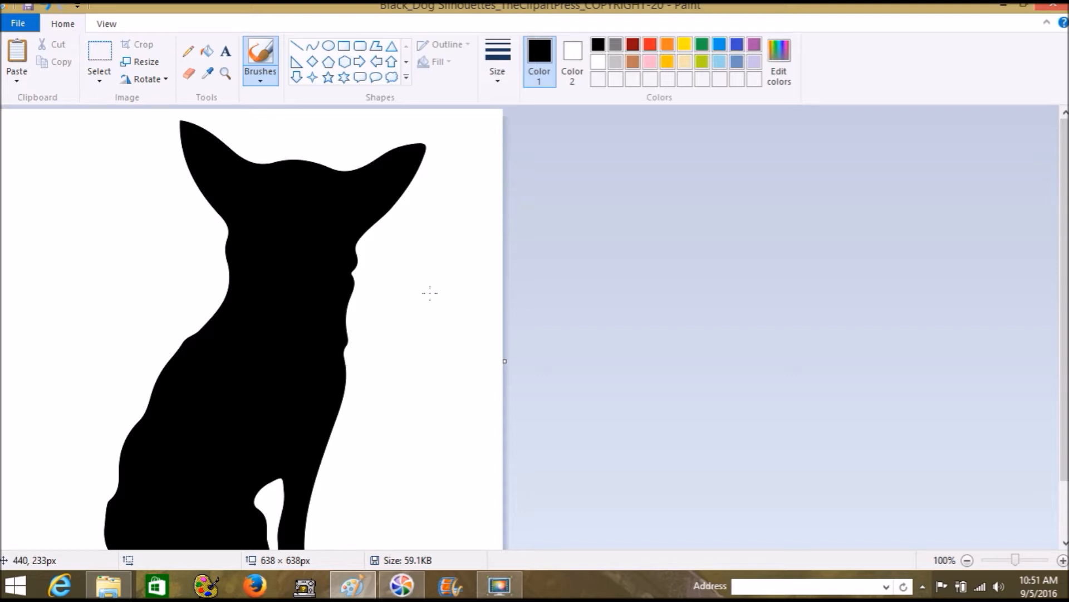
# Drag the canvas edges inward and undo the stray black stroke
pyautogui.scroll(-3, 596, 329)
pyautogui.scroll(3, 596, 328)
pyautogui.moveTo(505, 360); pyautogui.dragTo(434, 360)
pyautogui.scroll(-3, 554, 332)
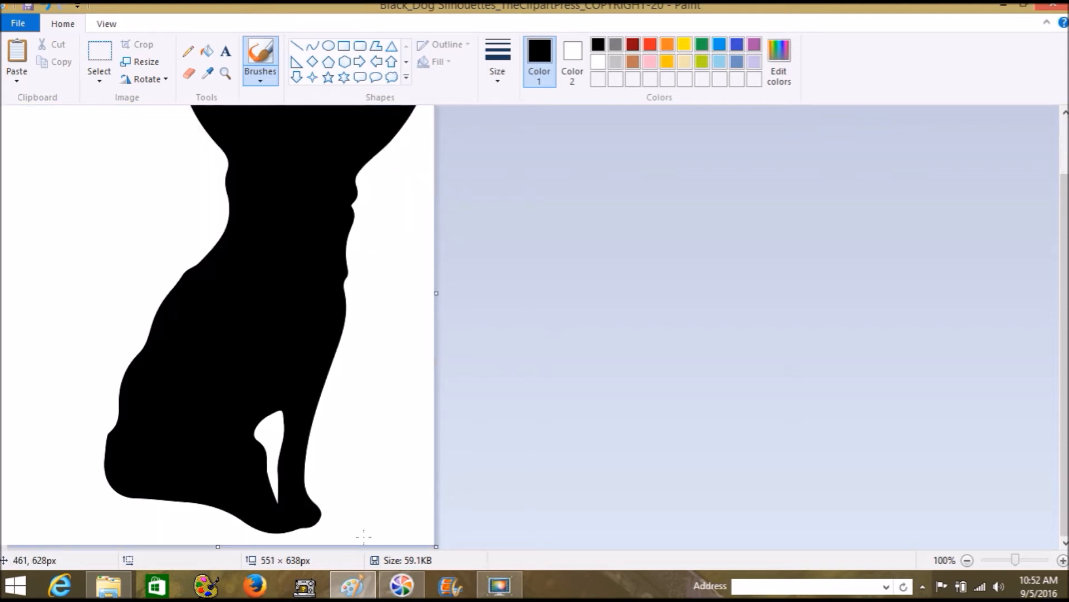
pyautogui.moveTo(218, 546); pyautogui.dragTo(215, 537)
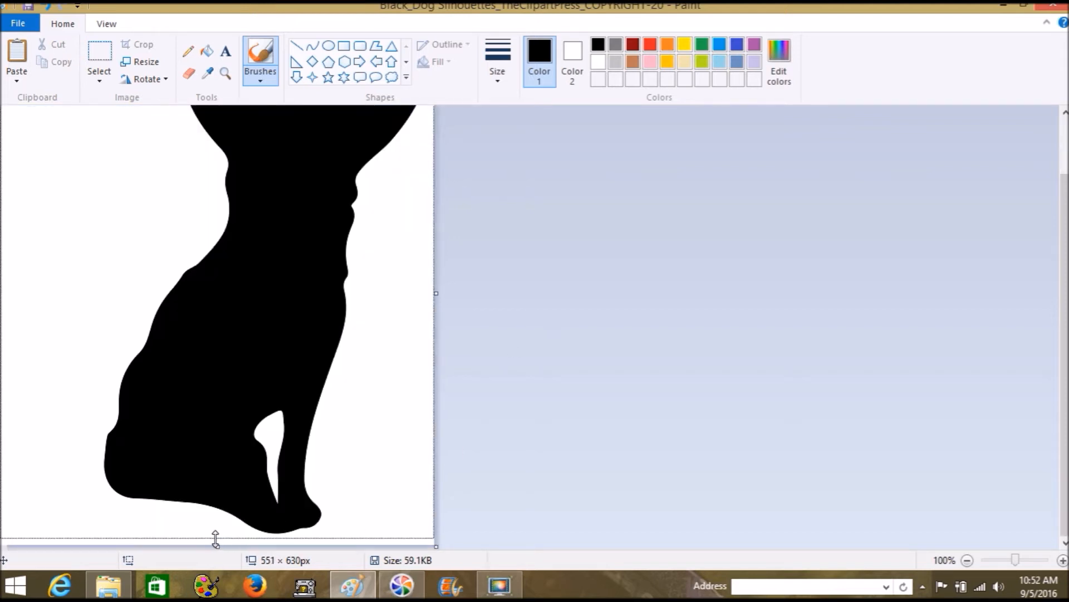
pyautogui.scroll(5, 779, 335)
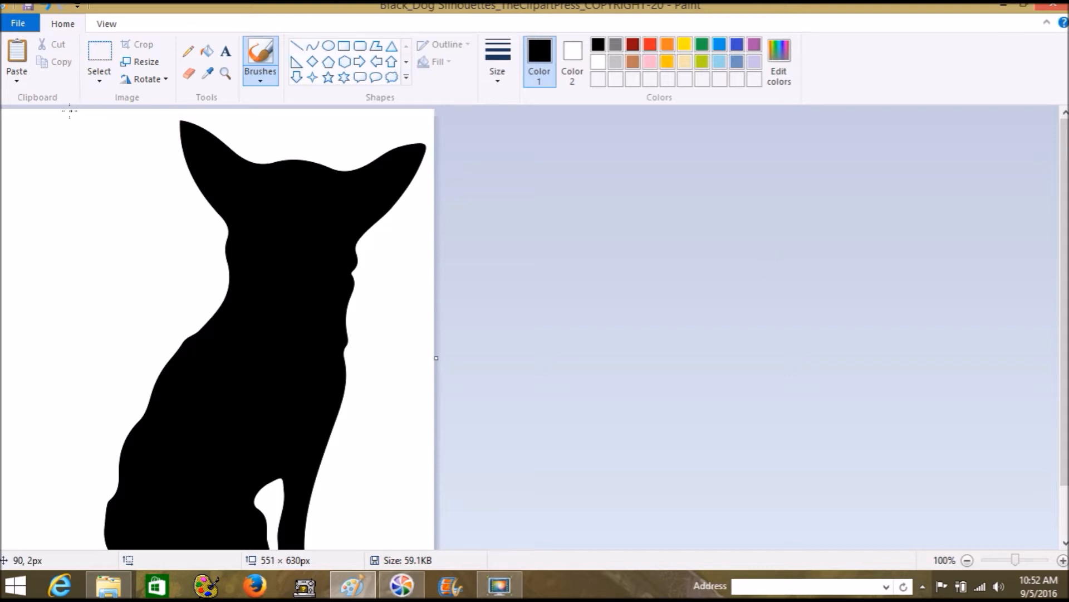
pyautogui.moveTo(67, 110); pyautogui.dragTo(183, 344)
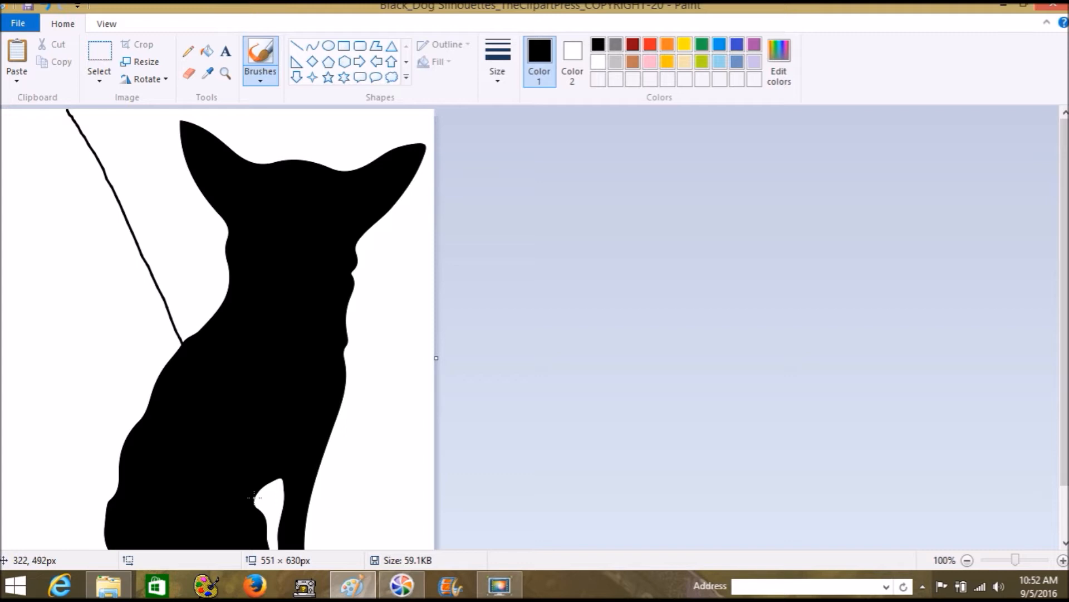
pyautogui.click(48, 7)
# Select a rectangle around the dog and crop the canvas to 429 × 628 px
pyautogui.click(100, 56)
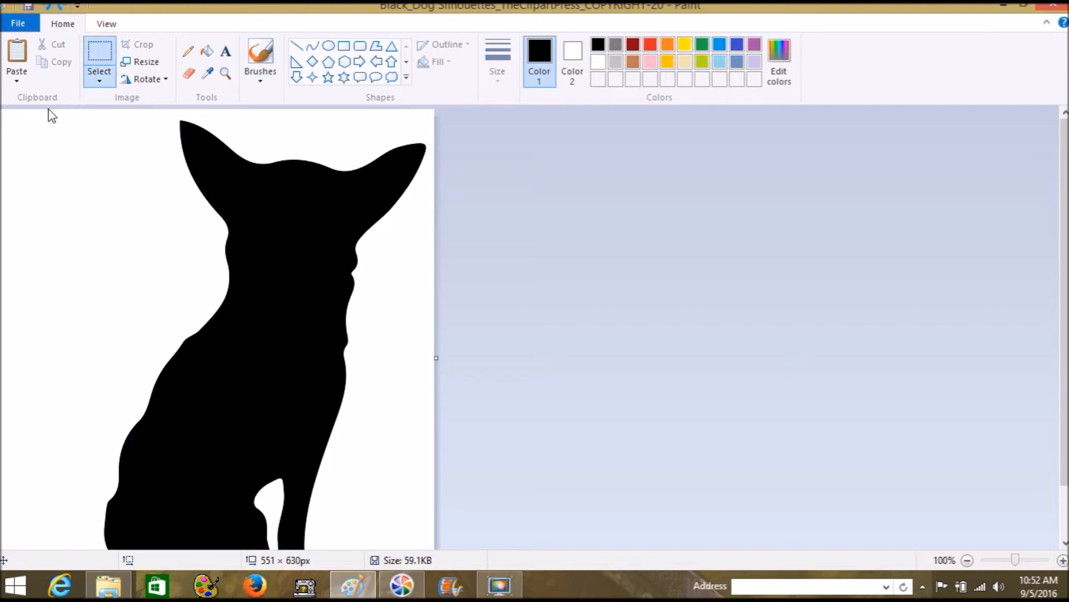
pyautogui.moveTo(49, 110)
pyautogui.mouseDown()
pyautogui.moveTo(342, 334)
pyautogui.moveTo(389, 420)
pyautogui.moveTo(458, 595)
pyautogui.mouseUp()
pyautogui.moveTo(1065, 401); pyautogui.dragTo(1066, 451)
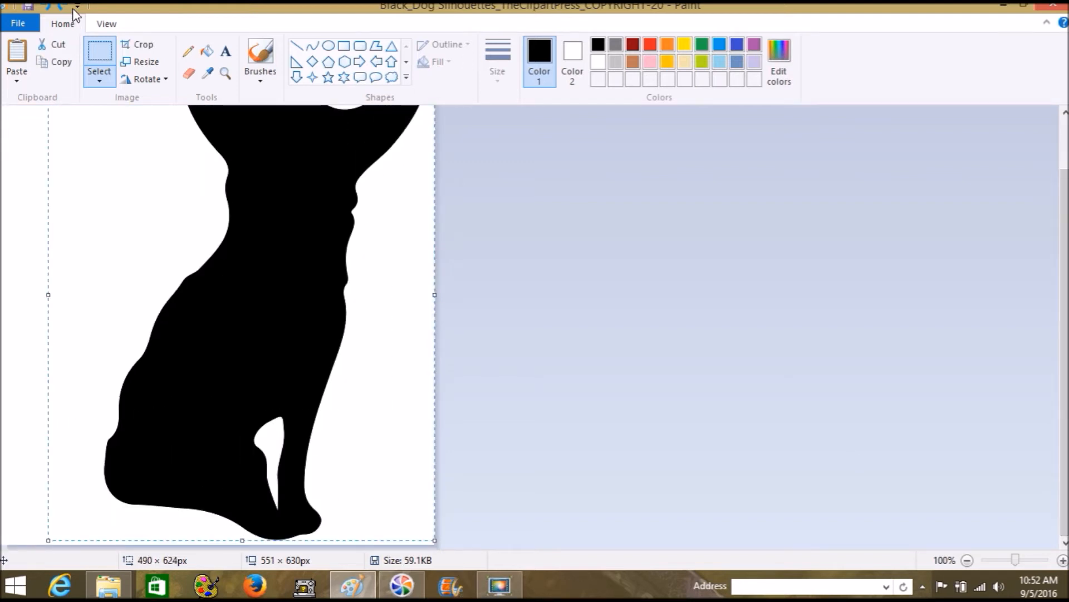
pyautogui.click(2, 146)
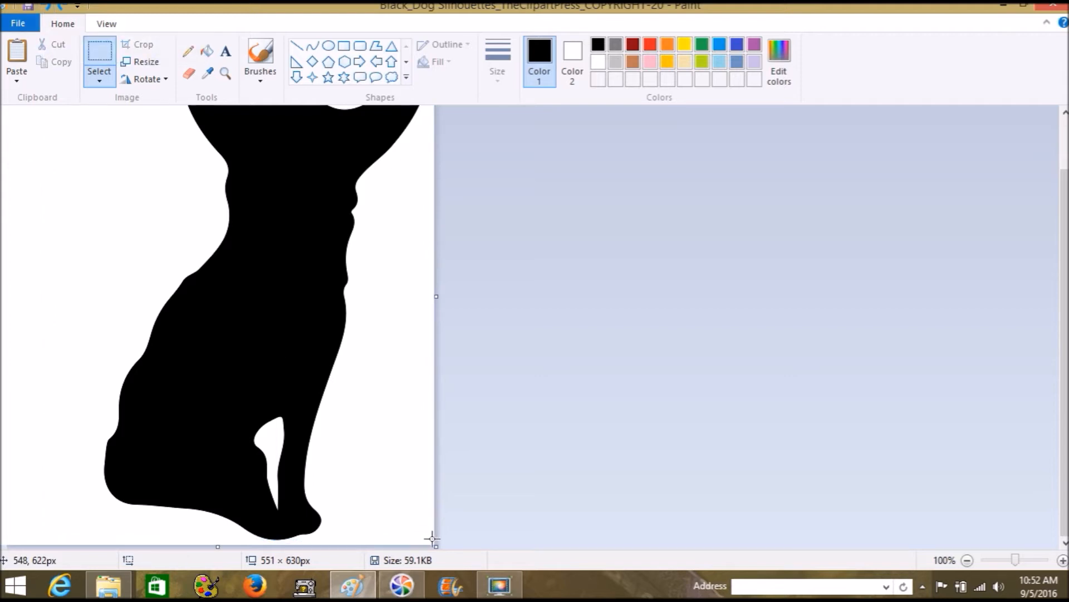
pyautogui.moveTo(431, 541); pyautogui.dragTo(96, 34)
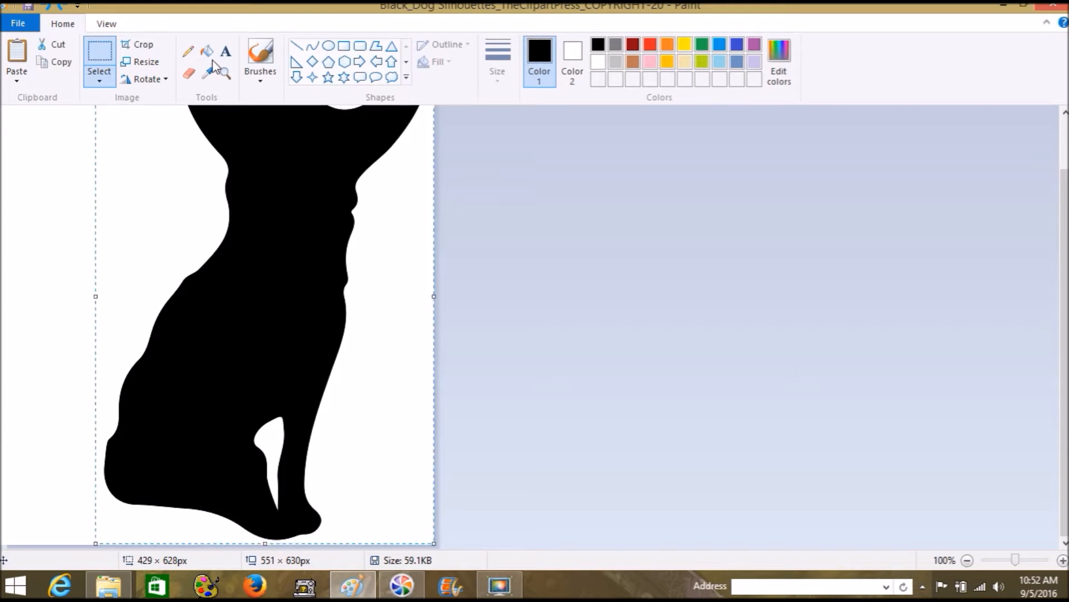
pyautogui.scroll(2, 1064, 334)
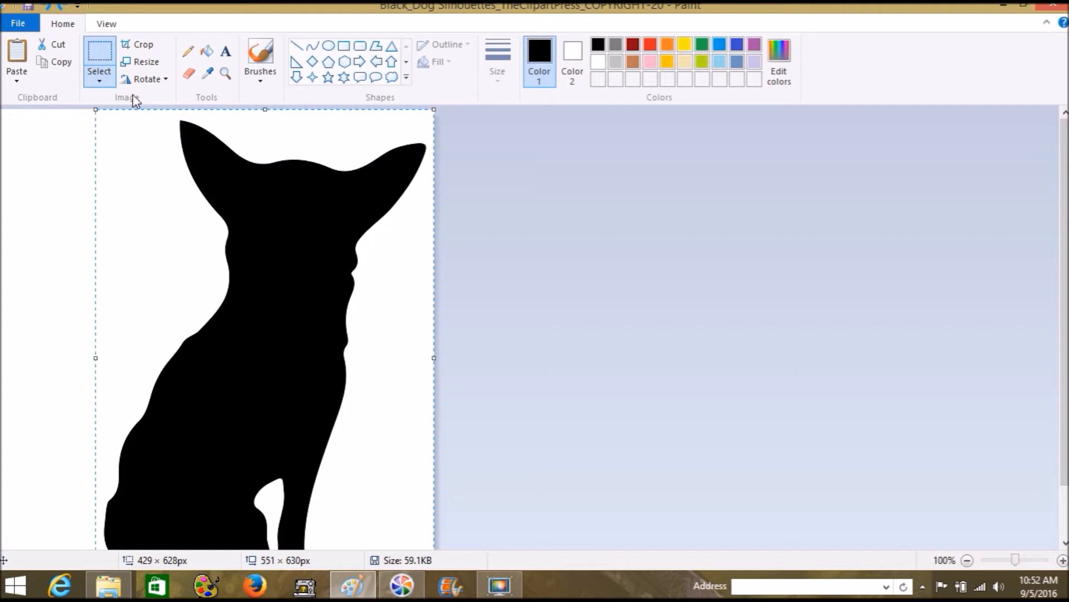
pyautogui.click(135, 45)
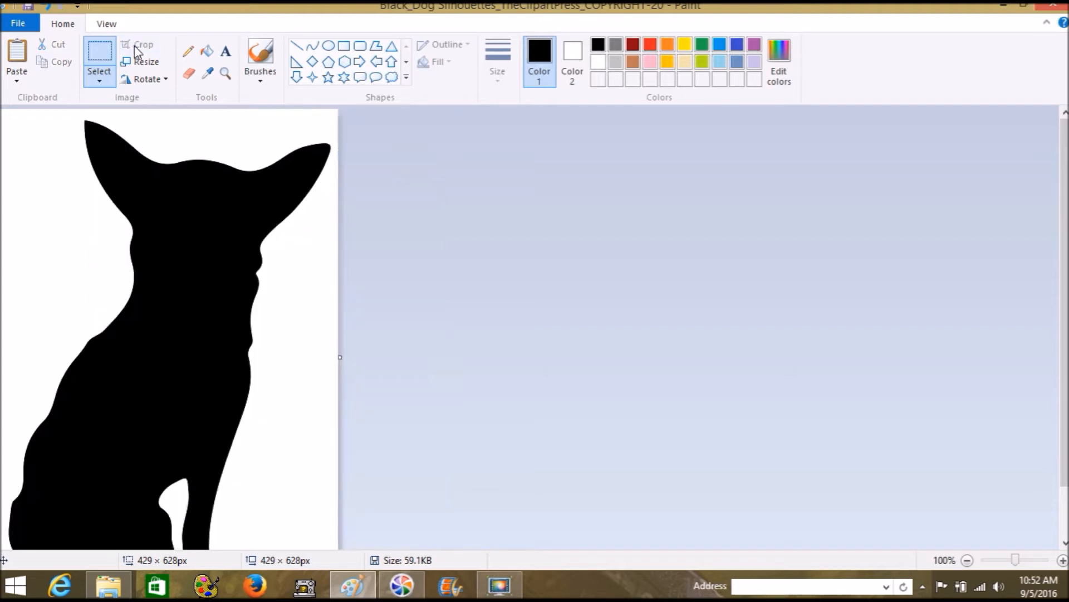
# Clear the selection and draw a trial narrow rounded rectangle over the silhouette
pyautogui.click(471, 169)
pyautogui.click(361, 46)
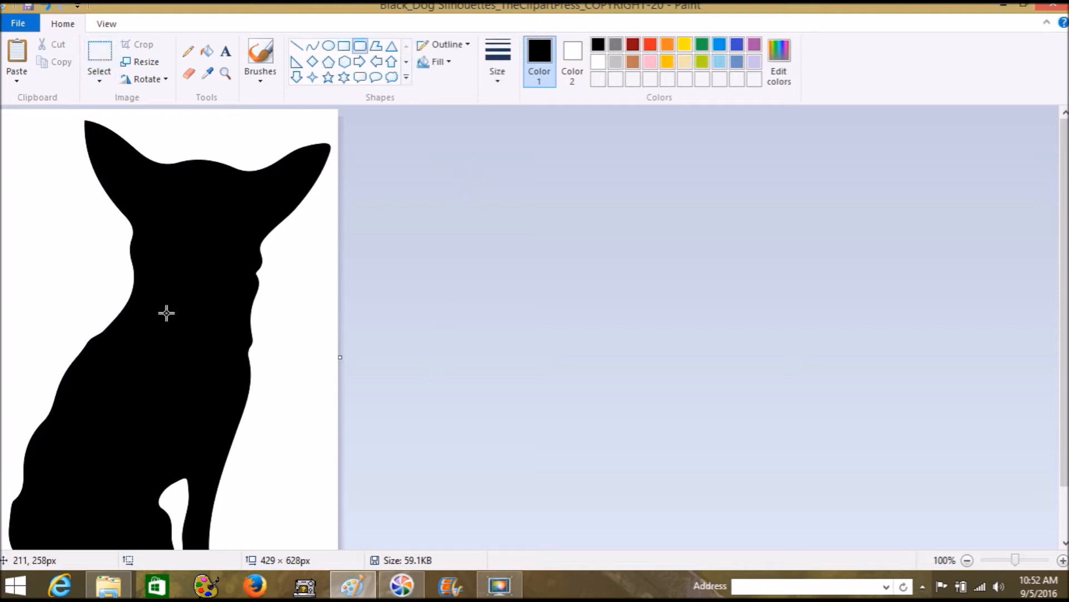
pyautogui.moveTo(165, 196); pyautogui.dragTo(181, 344)
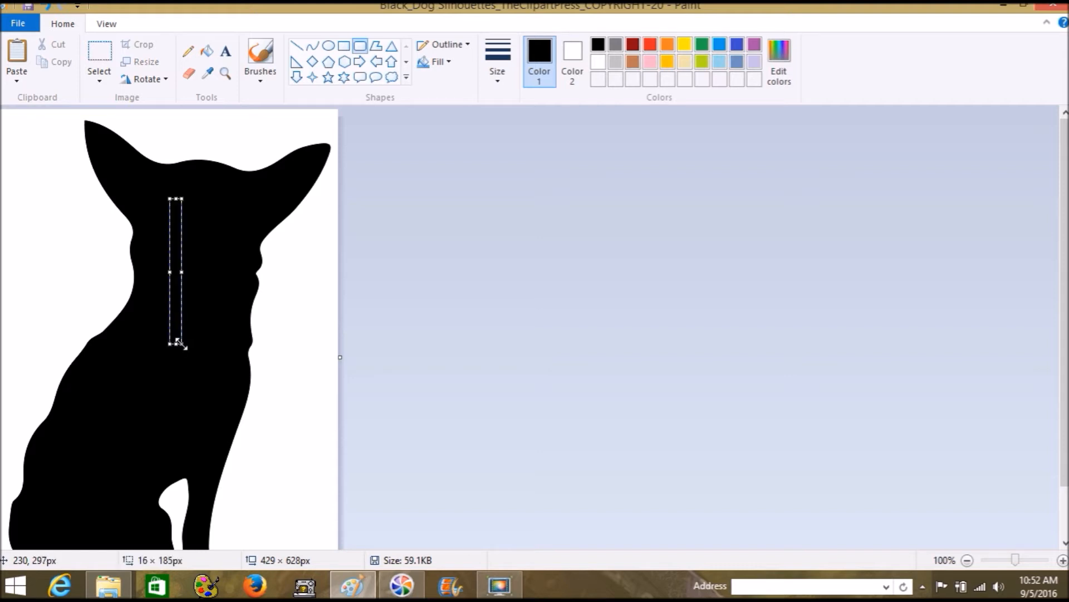
pyautogui.click(495, 183)
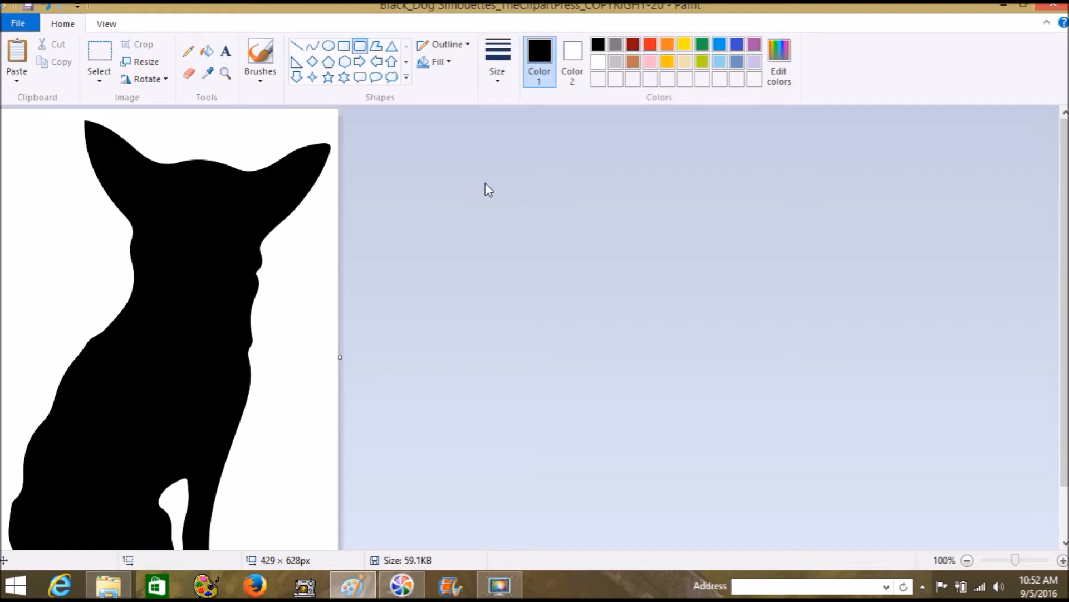
# Choose the rounded rectangle shape with blue as Color 1 and a solid fill
pyautogui.click(346, 49)
pyautogui.click(361, 47)
pyautogui.click(718, 44)
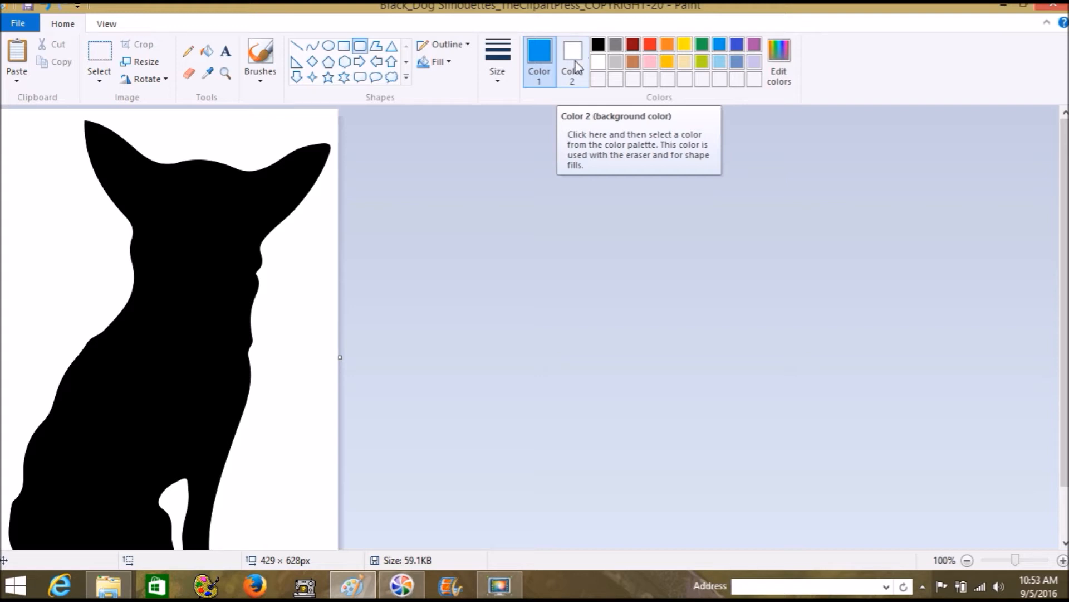
pyautogui.click(442, 62)
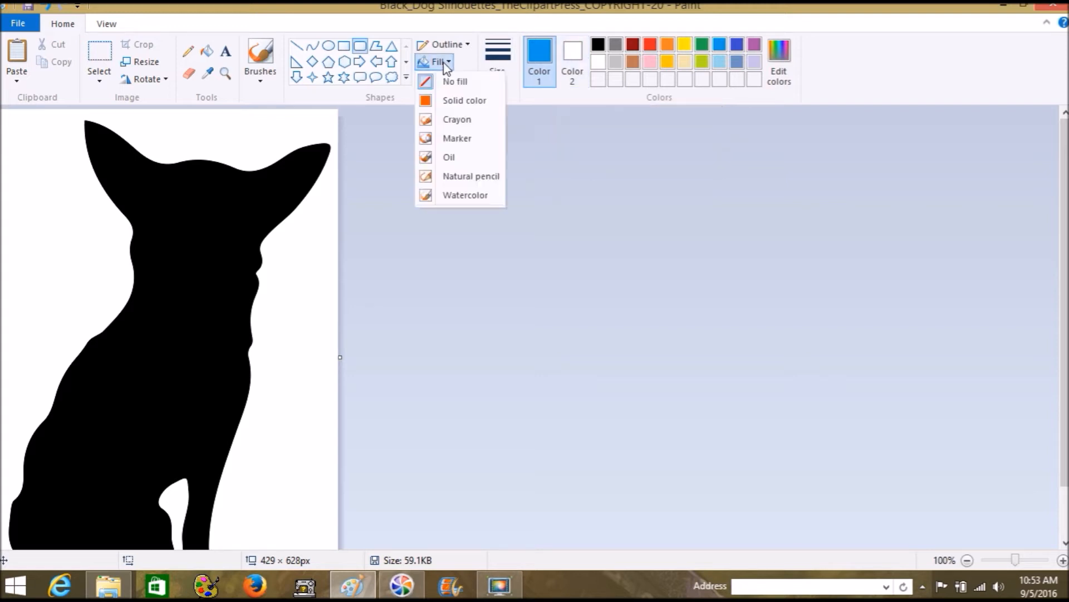
pyautogui.click(469, 104)
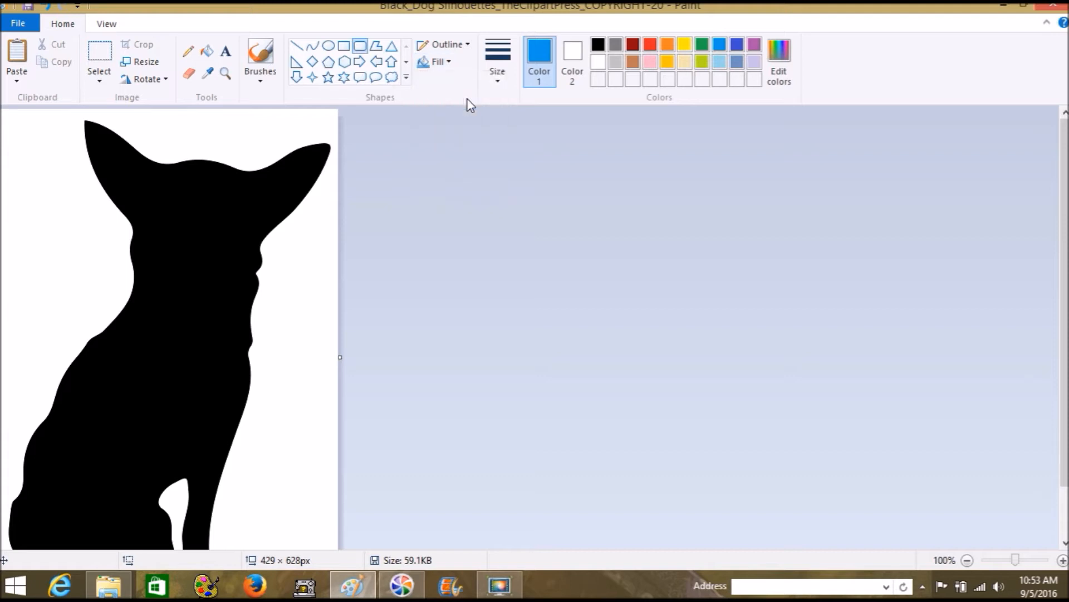
# Draw a tall blue-outlined rounded stripe down the dog's chest, nudge it left, and show gridlines
pyautogui.scroll(-2, 167, 329)
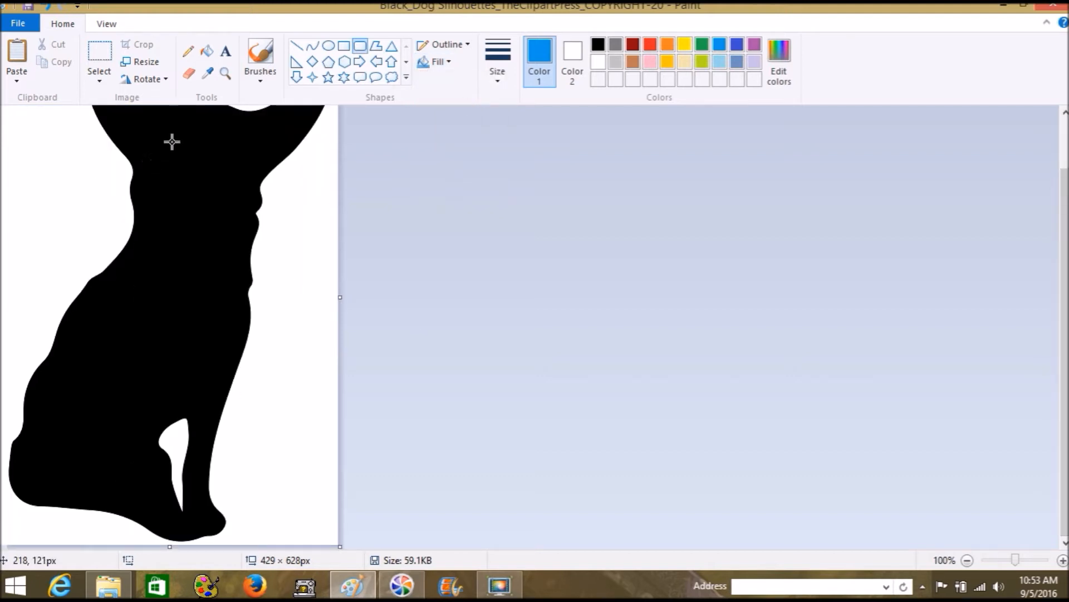
pyautogui.moveTo(172, 139); pyautogui.dragTo(195, 378)
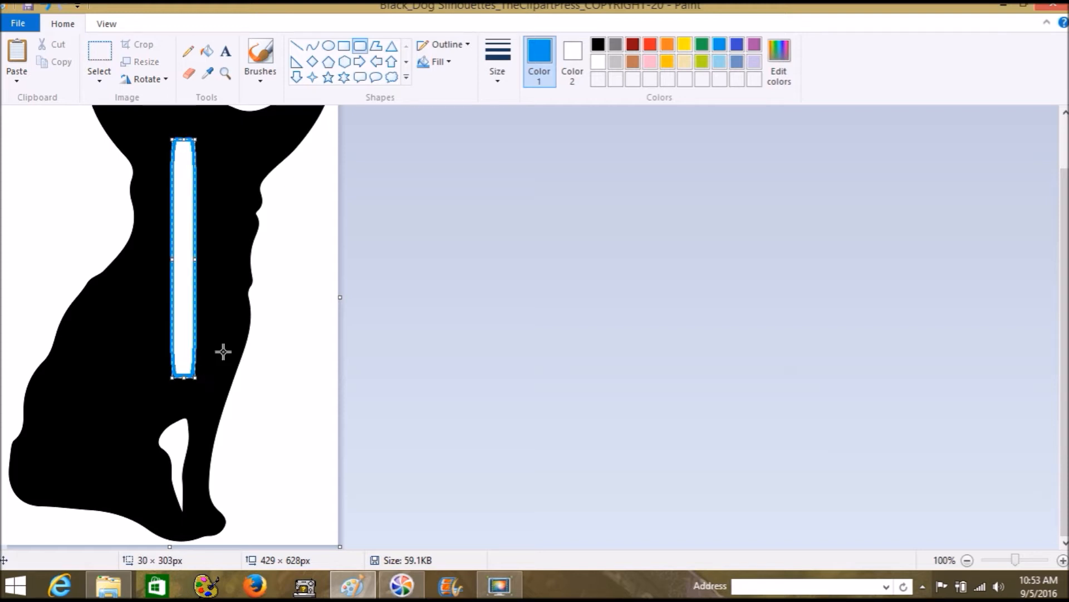
pyautogui.scroll(2, 509, 316)
pyautogui.scroll(-2, 510, 316)
pyautogui.moveTo(189, 354); pyautogui.dragTo(178, 354)
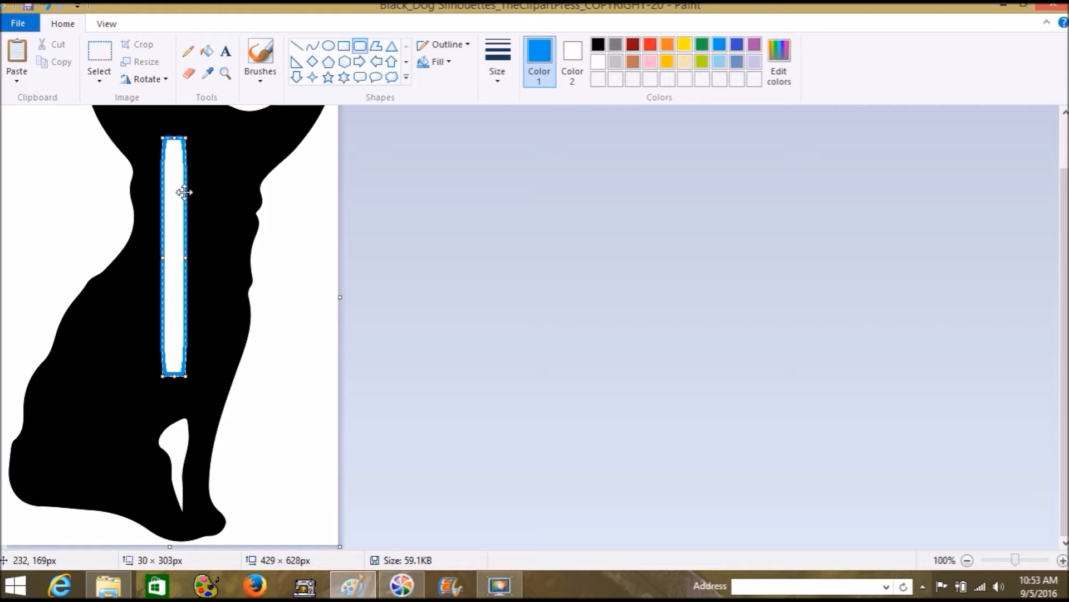
pyautogui.click(86, 163)
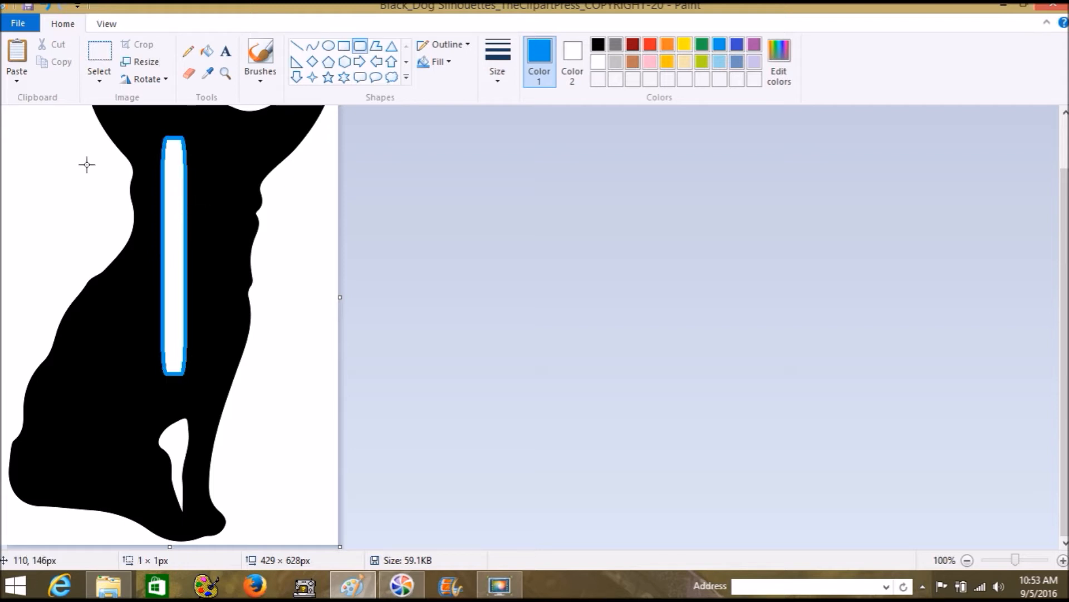
pyautogui.click(106, 19)
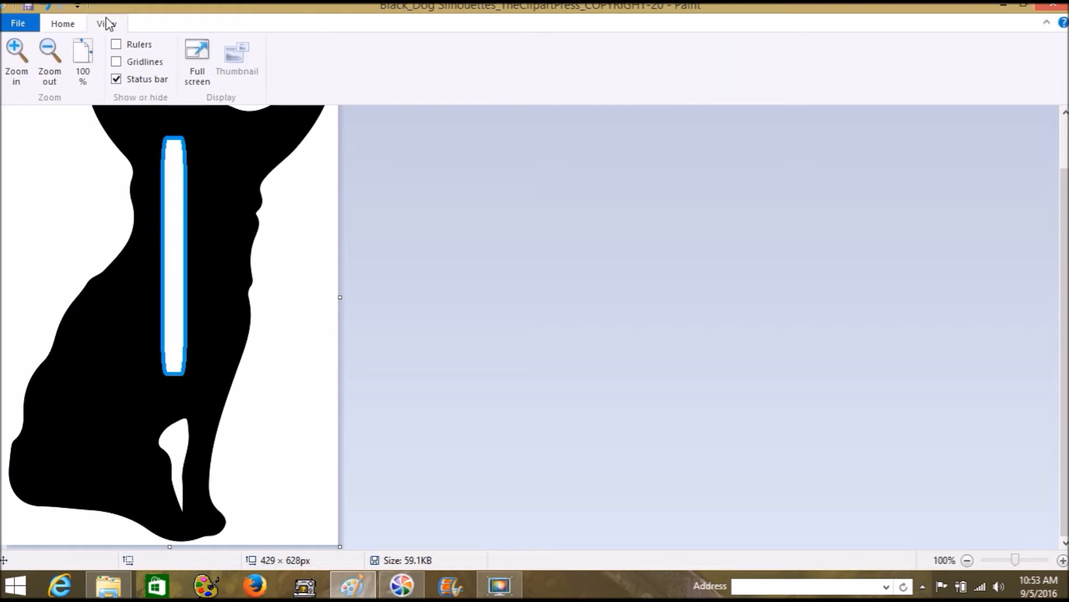
pyautogui.click(138, 62)
# Toggle the rulers on and off and hide the gridlines again
pyautogui.click(138, 49)
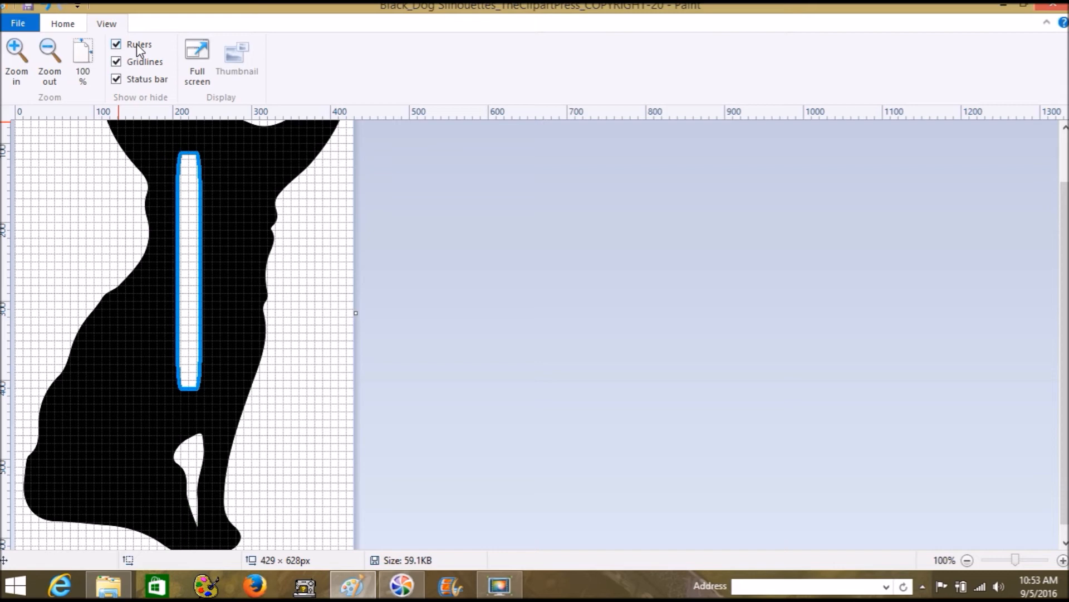
pyautogui.click(138, 49)
pyautogui.click(136, 58)
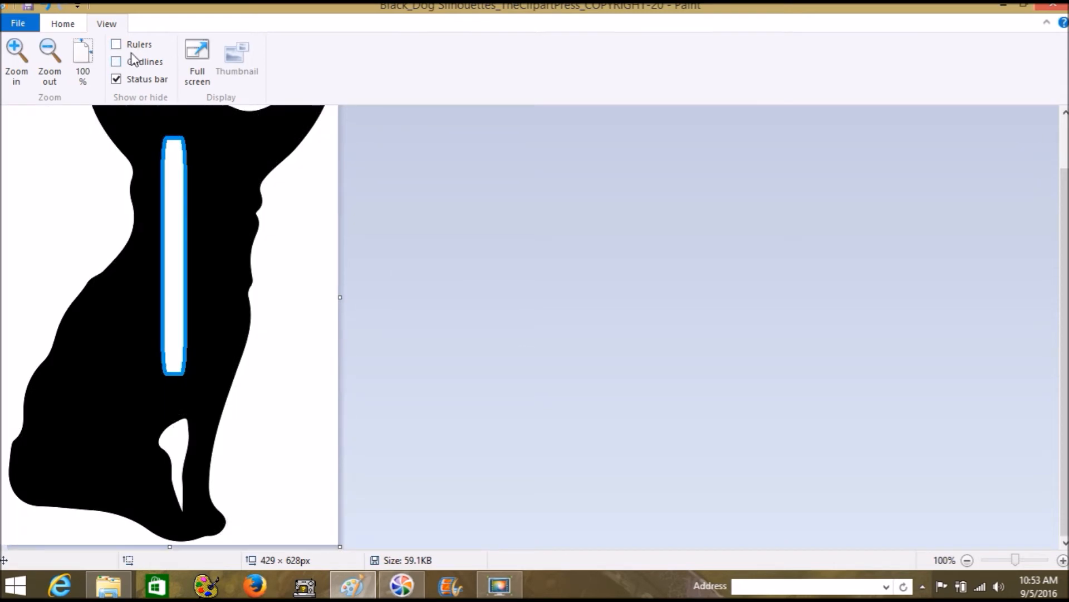
pyautogui.click(63, 24)
pyautogui.scroll(1, 579, 346)
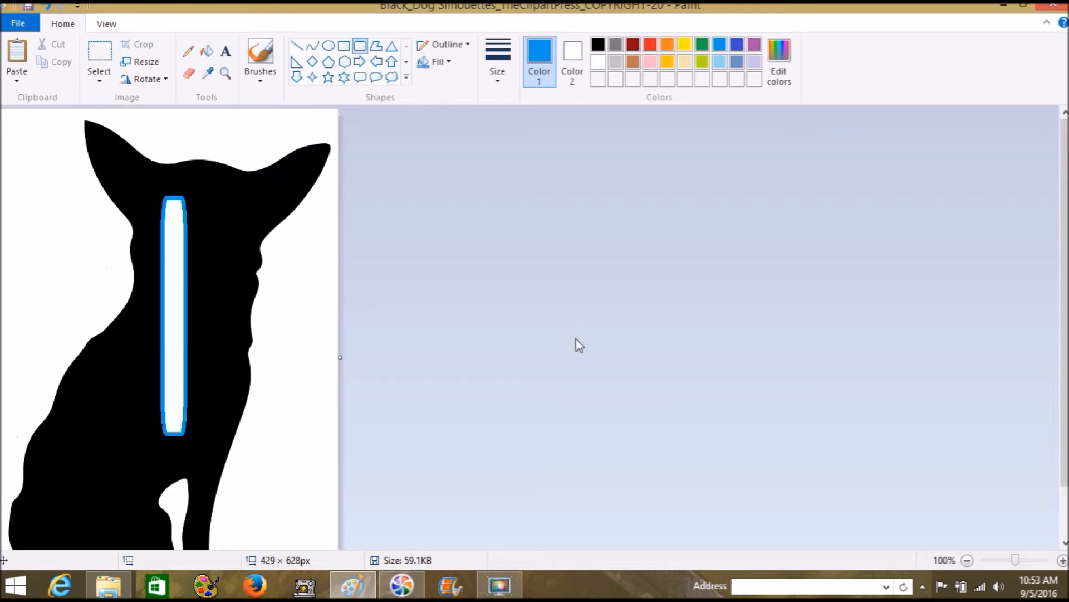
pyautogui.scroll(-1, 576, 339)
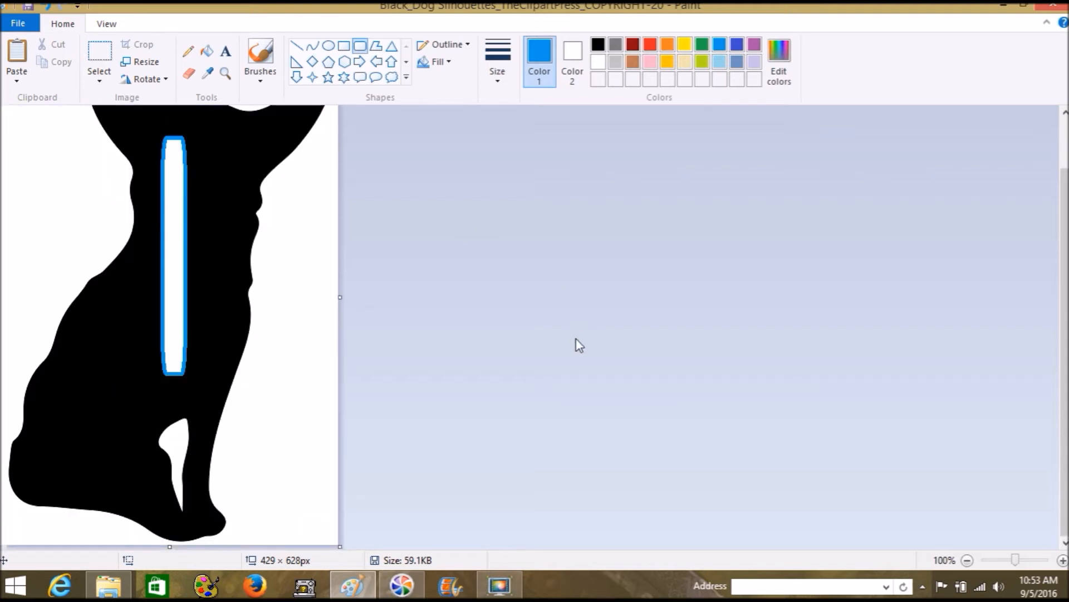
# Select the entire picture and copy it to the clipboard
pyautogui.click(105, 81)
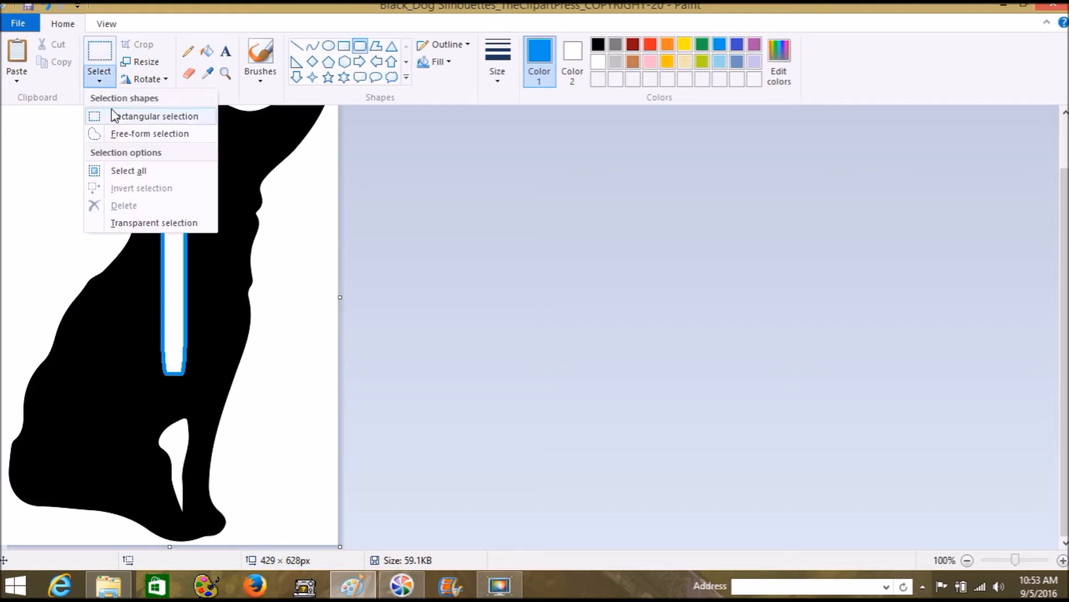
pyautogui.click(128, 172)
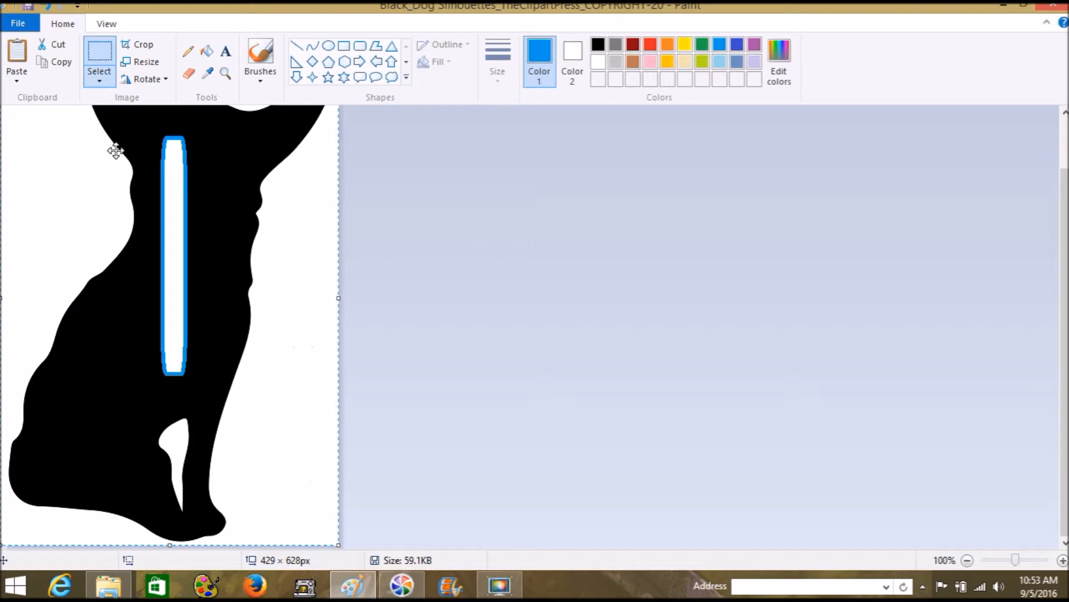
pyautogui.click(65, 61)
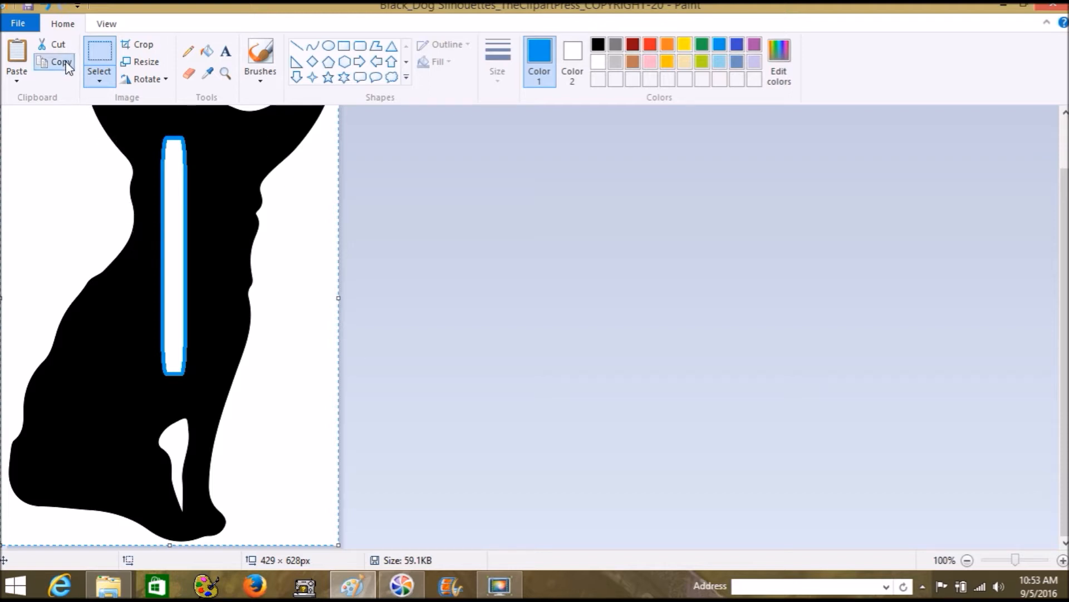
# Paste the striped dog picture into SewArt and bring up the Resize Image dialog
pyautogui.click(219, 580)
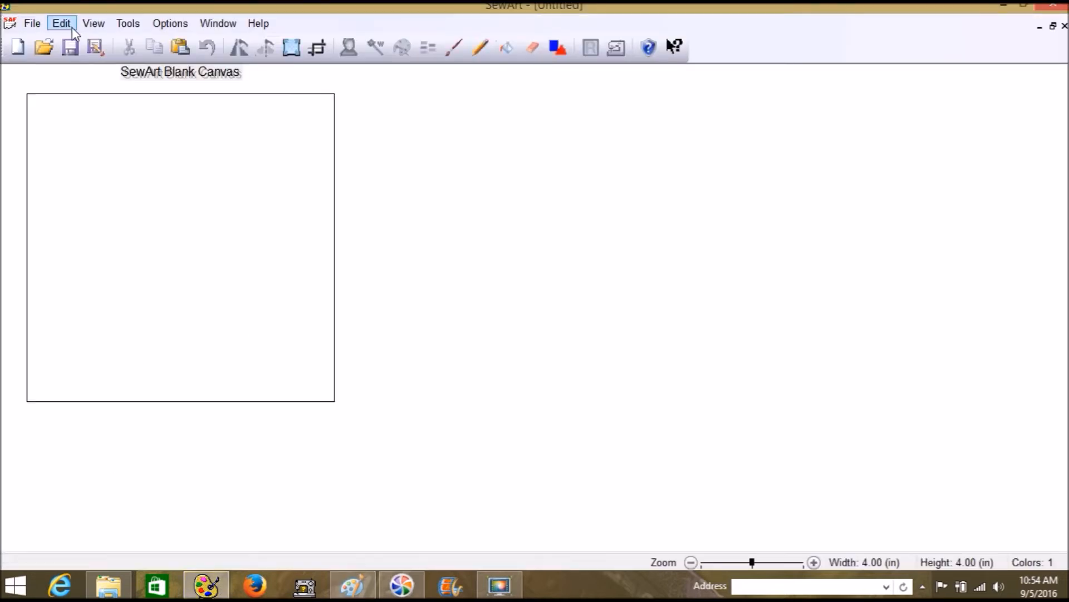
pyautogui.click(71, 27)
pyautogui.click(106, 104)
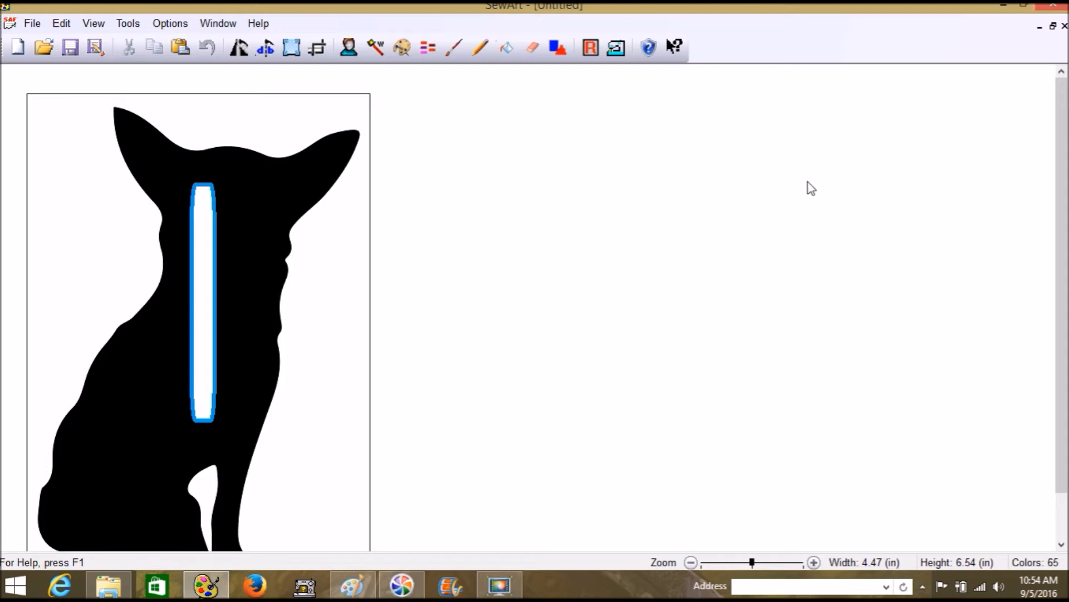
pyautogui.scroll(-4, 808, 187)
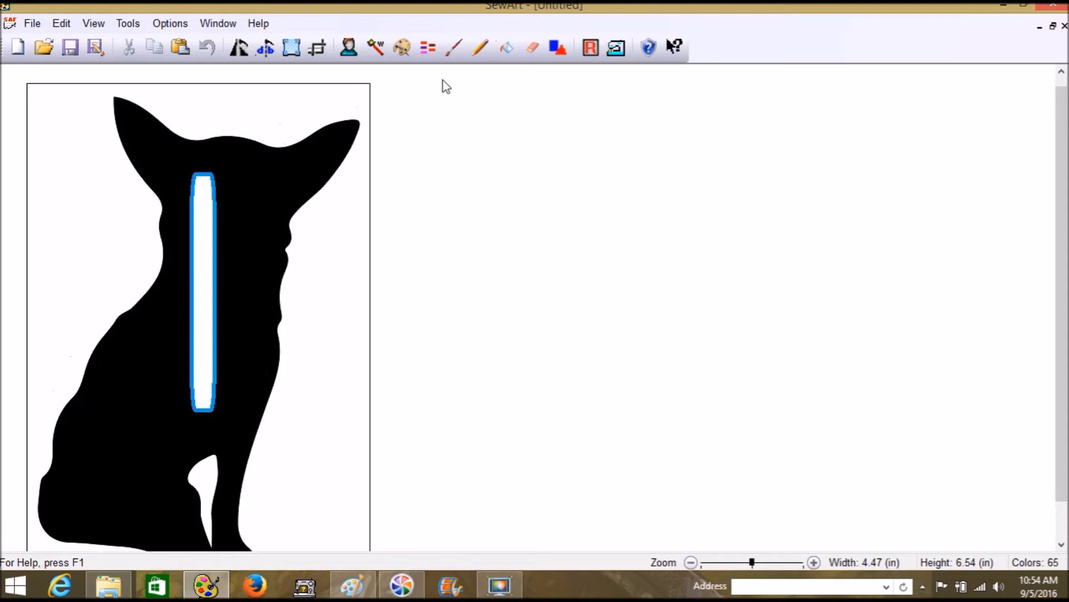
pyautogui.click(289, 48)
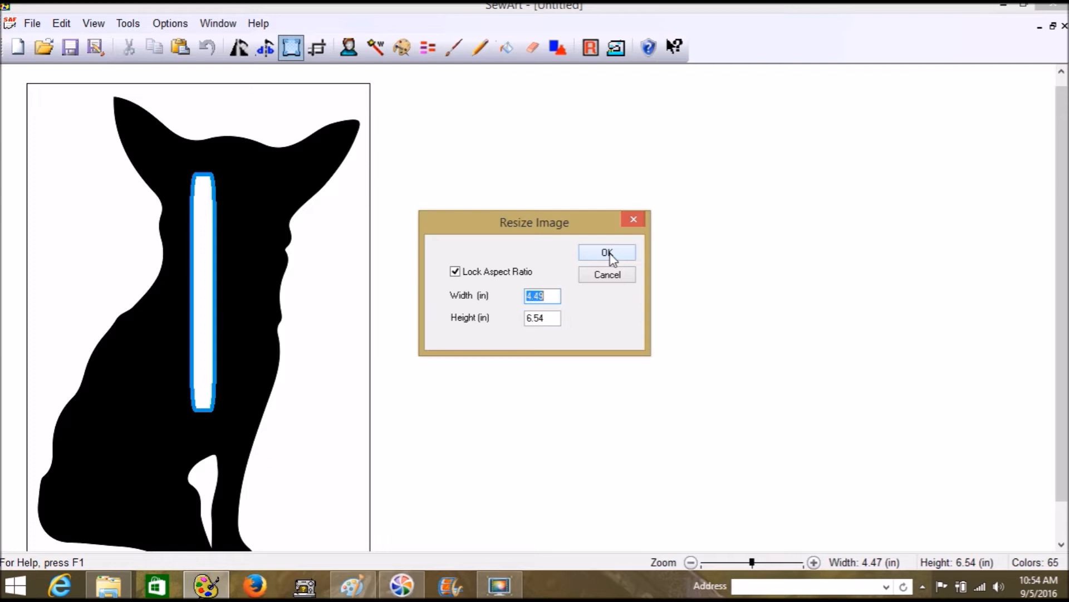
# Cancel the Resize Image dialog and reduce the image to 3 colours
pyautogui.click(625, 275)
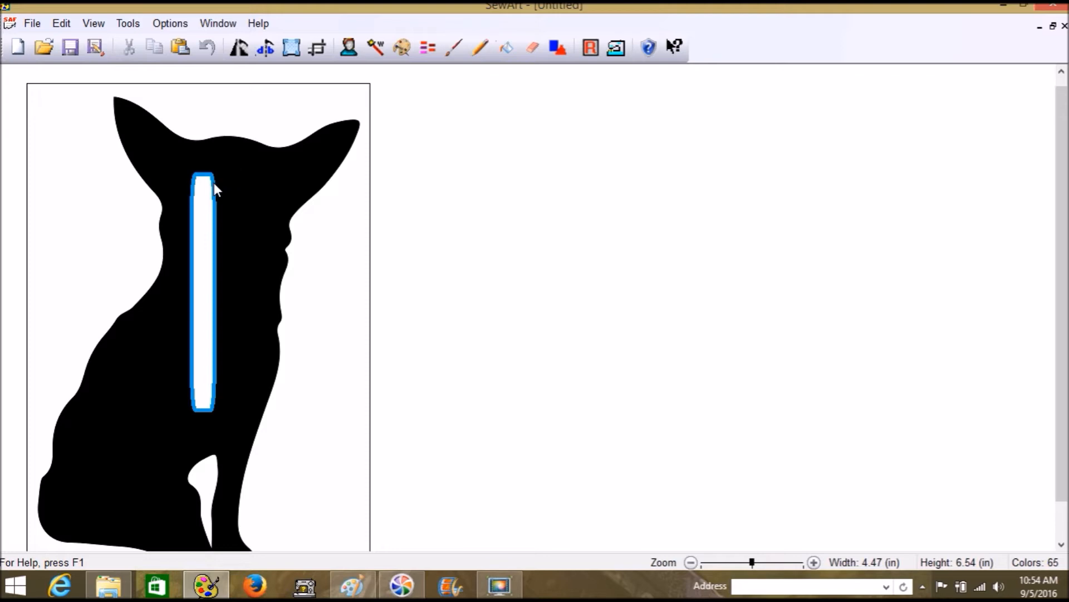
pyautogui.click(402, 48)
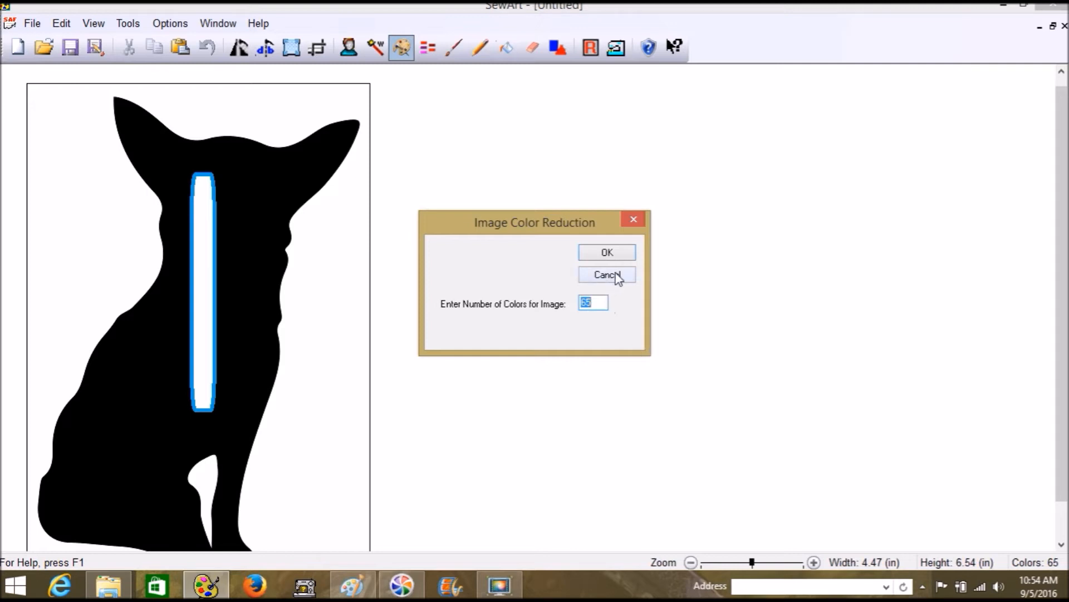
pyautogui.write('3')
pyautogui.press('Return')
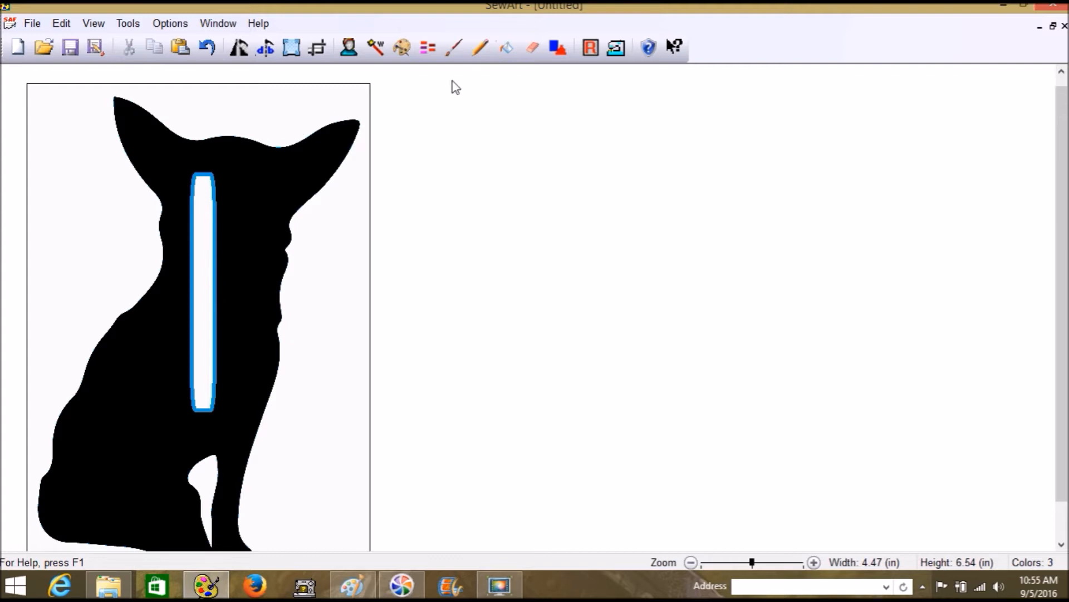
# Open and close Posterize unchanged, then switch to Bucket Fill mode
pyautogui.click(349, 47)
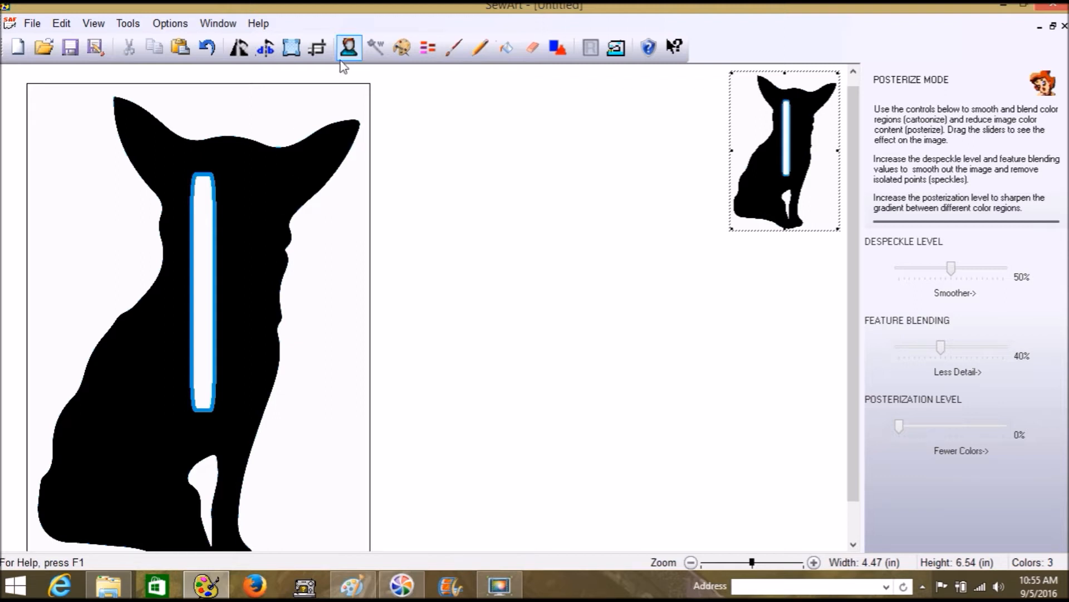
pyautogui.click(347, 53)
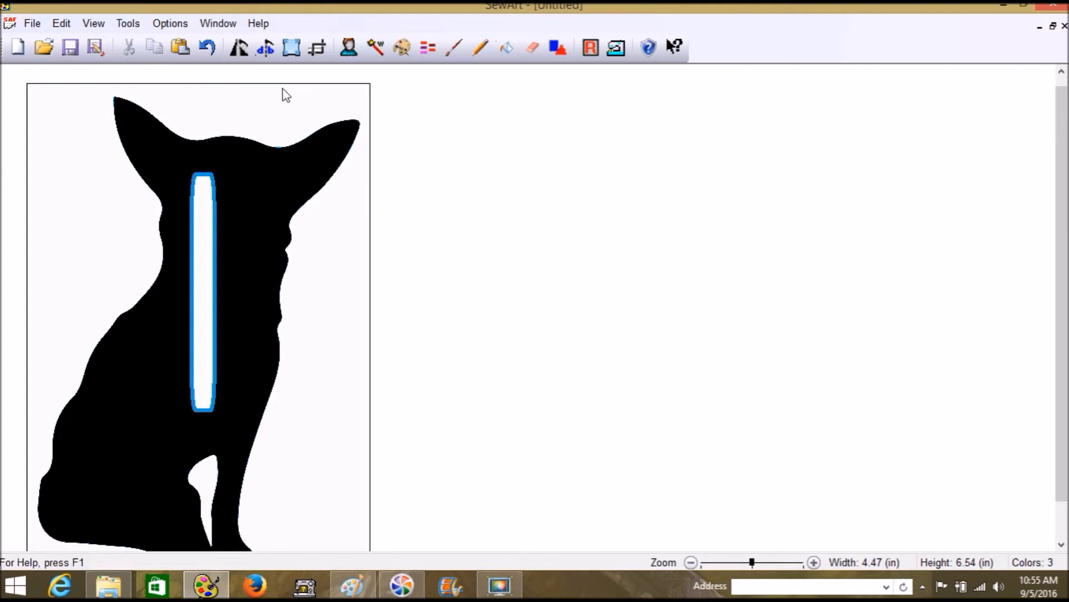
pyautogui.click(506, 48)
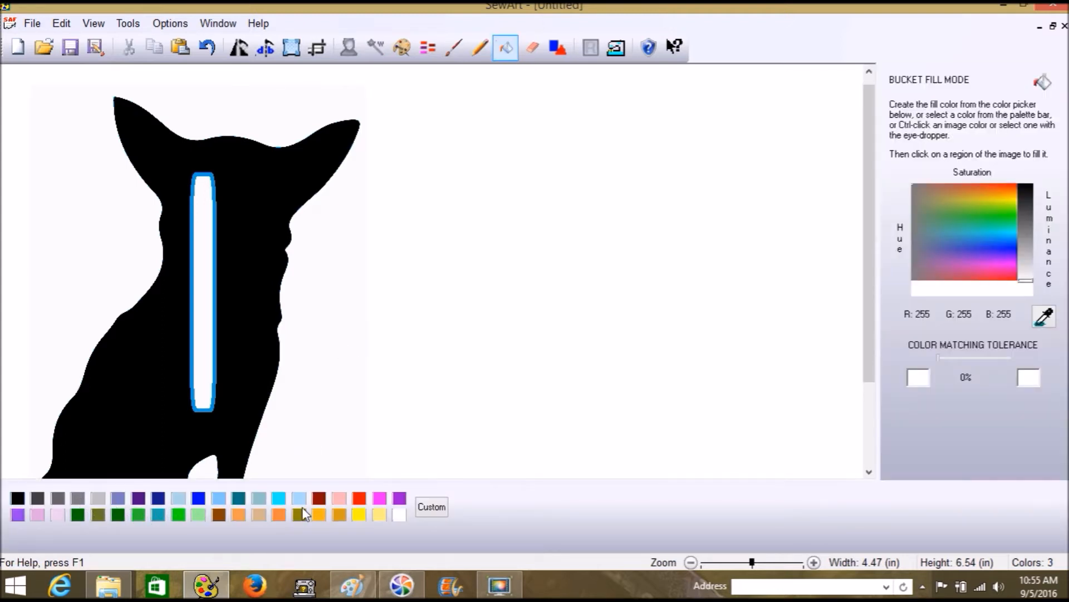
# Try grey, magenta and purple bucket fills on the dog silhouette
pyautogui.click(78, 498)
pyautogui.click(130, 374)
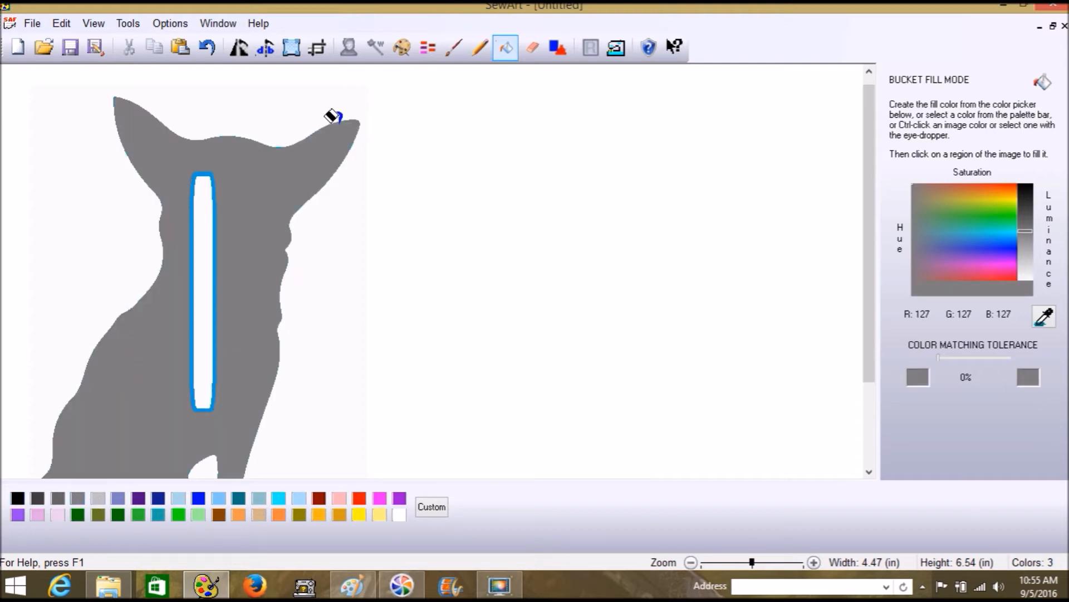
pyautogui.click(379, 497)
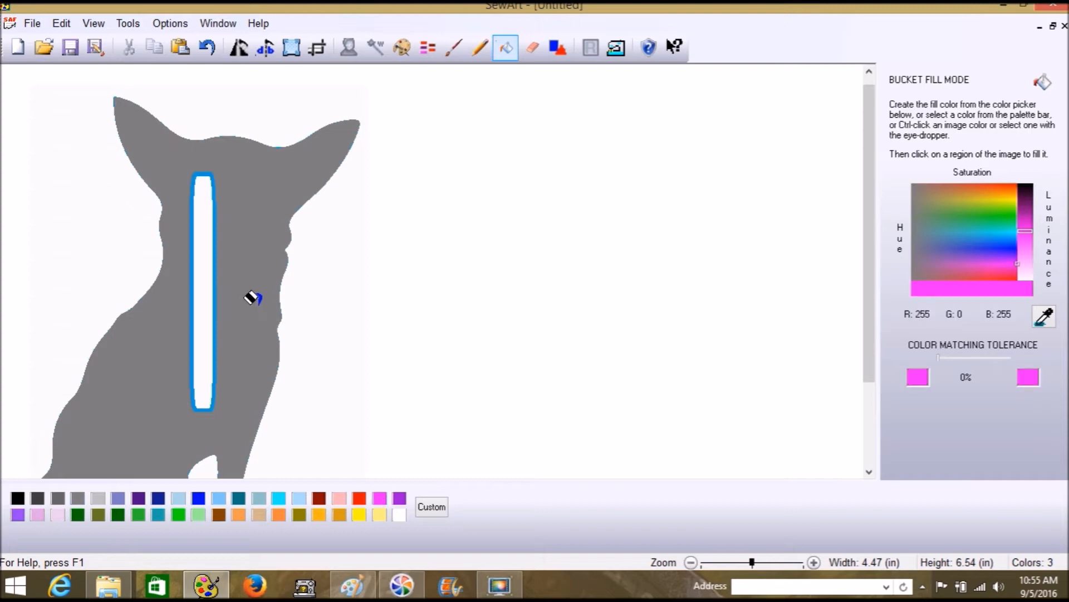
pyautogui.click(252, 297)
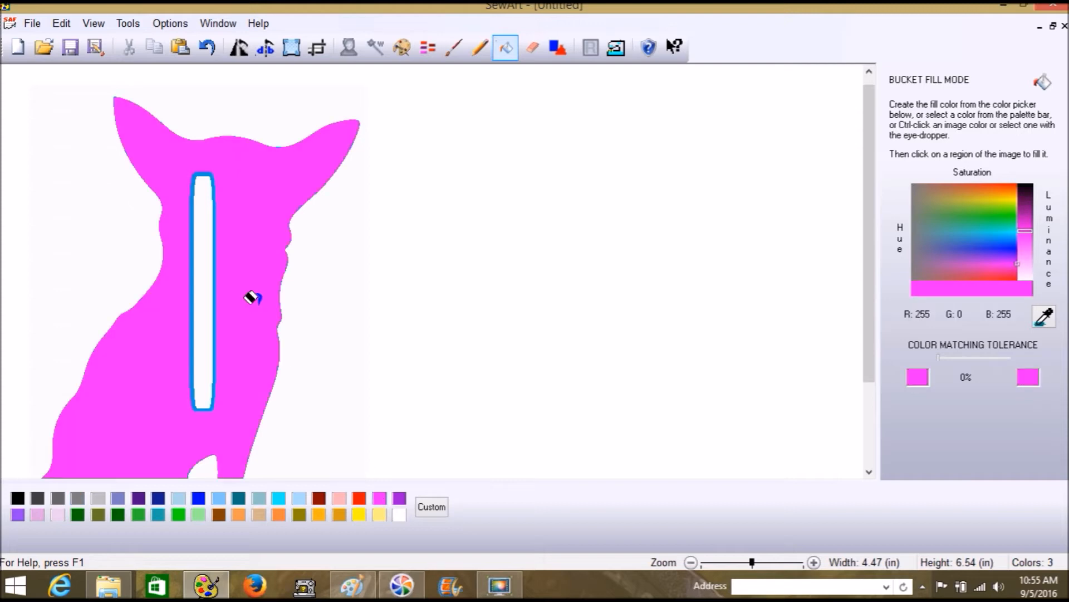
pyautogui.click(400, 498)
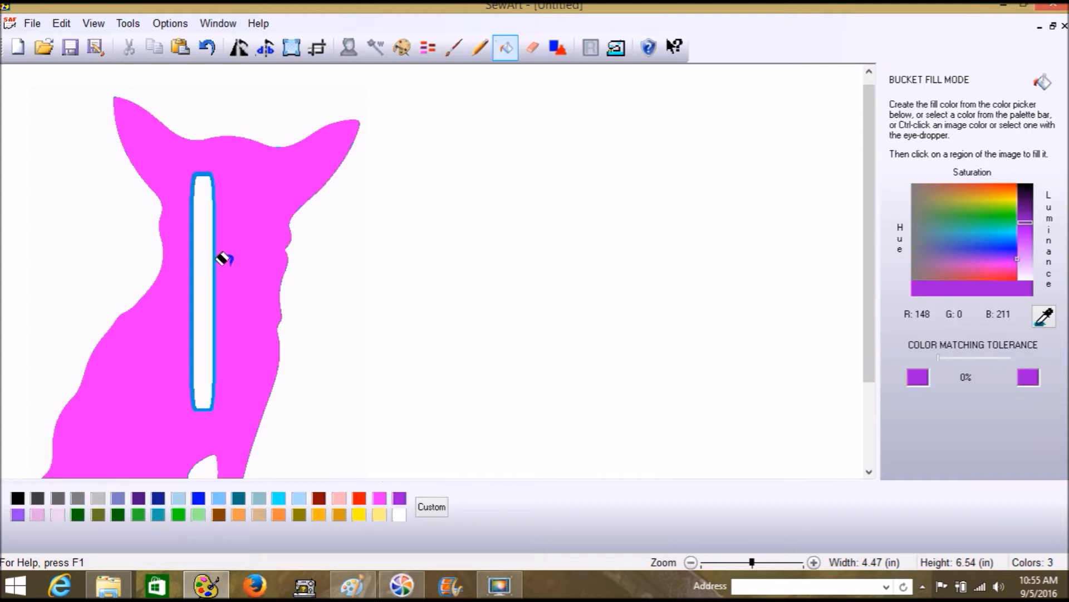
pyautogui.click(223, 259)
# Fill the dog silhouette black and turn off the Fill region tool
pyautogui.click(22, 501)
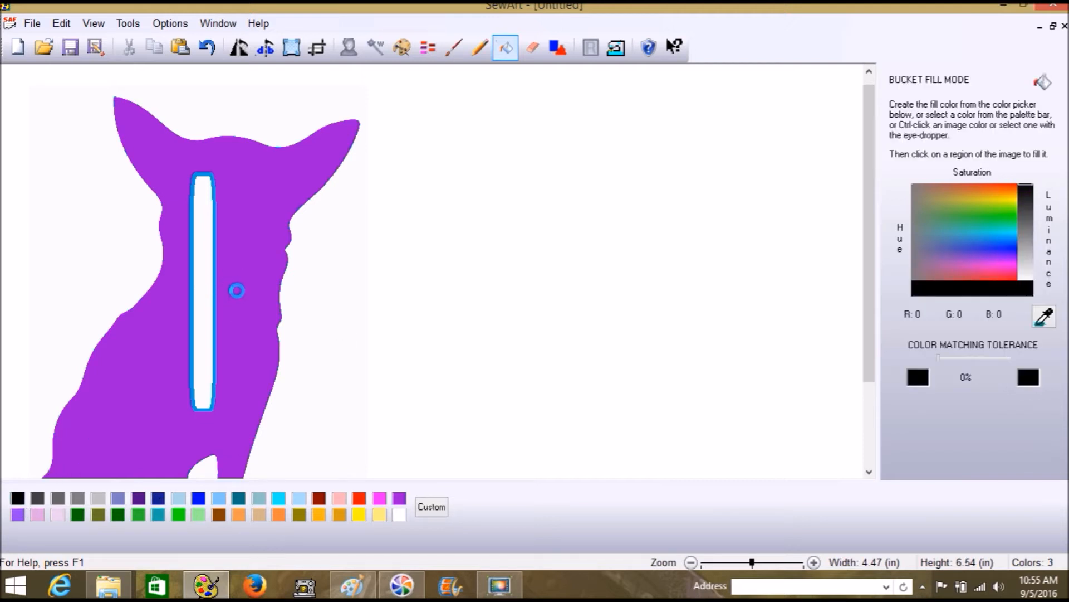
pyautogui.click(237, 290)
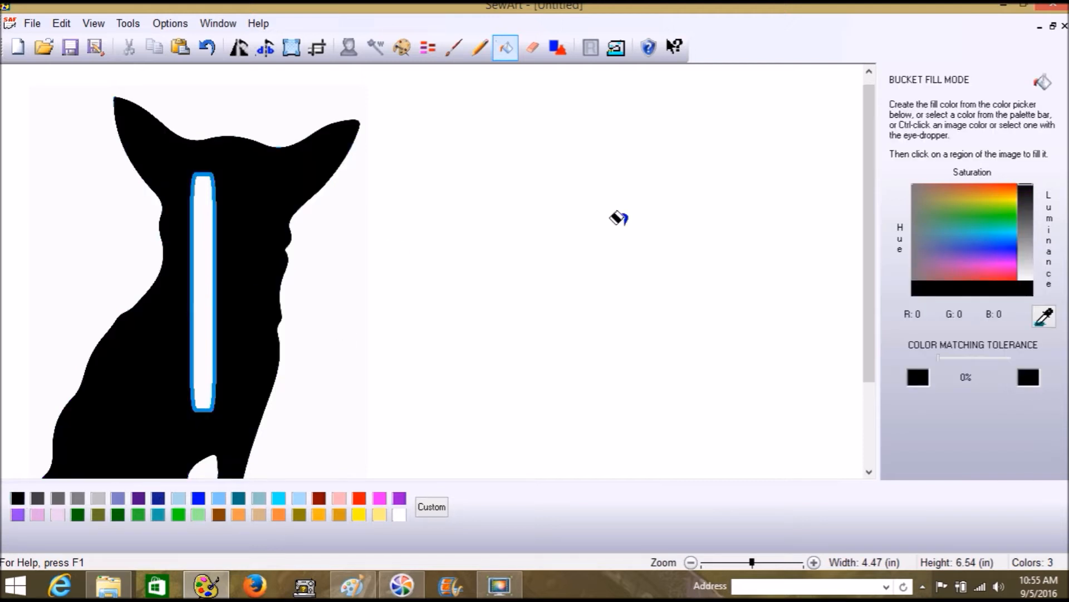
pyautogui.click(512, 58)
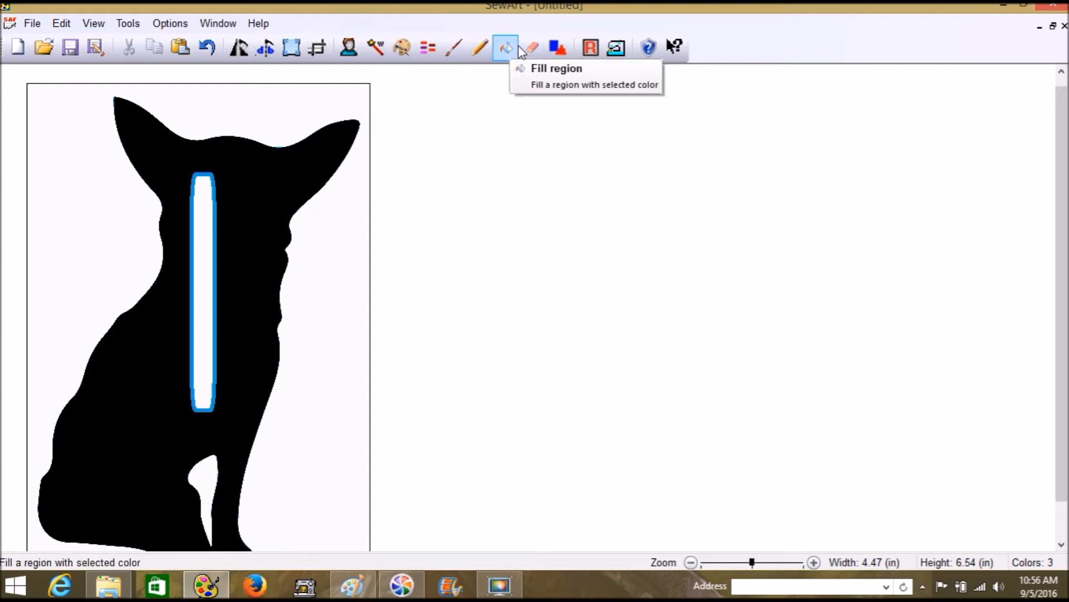
pyautogui.scroll(-1, 344, 370)
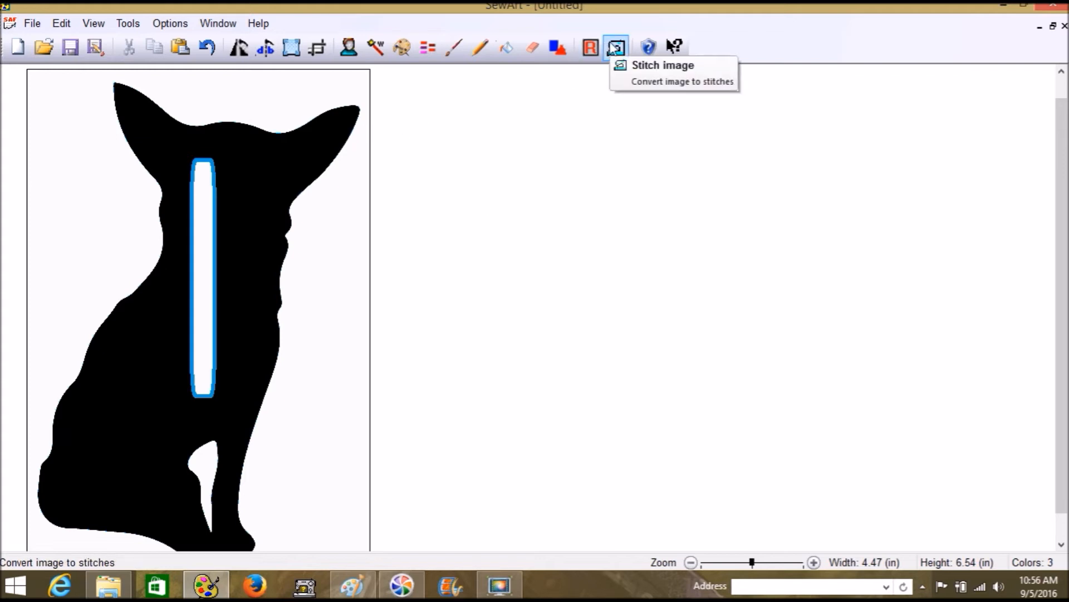
# Stitch the black dog body as a fill with pattern 19 Default1, separation 2, length 20
pyautogui.click(614, 48)
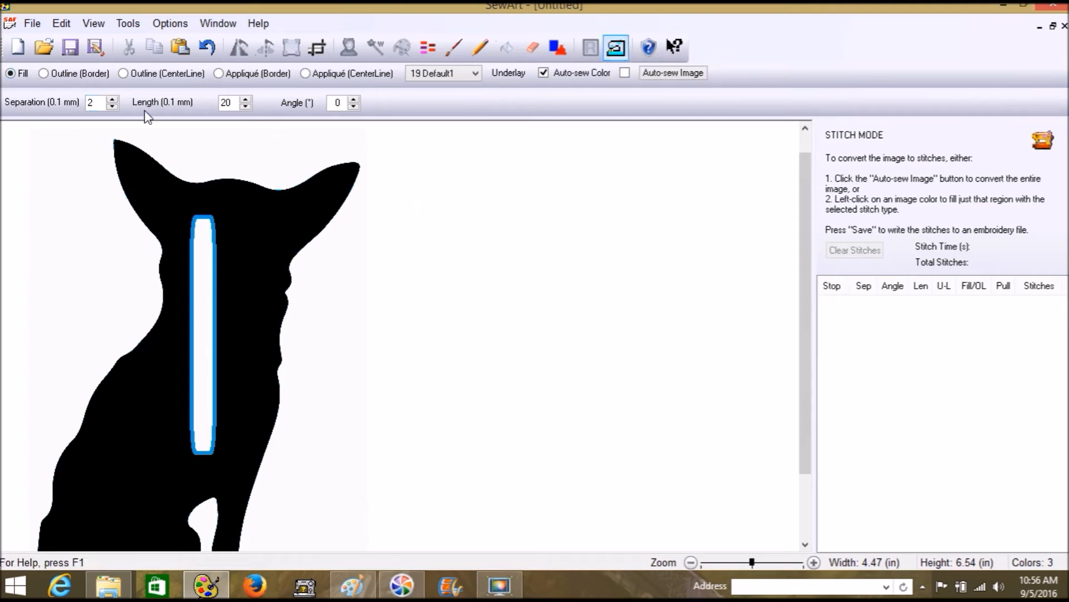
pyautogui.click(166, 184)
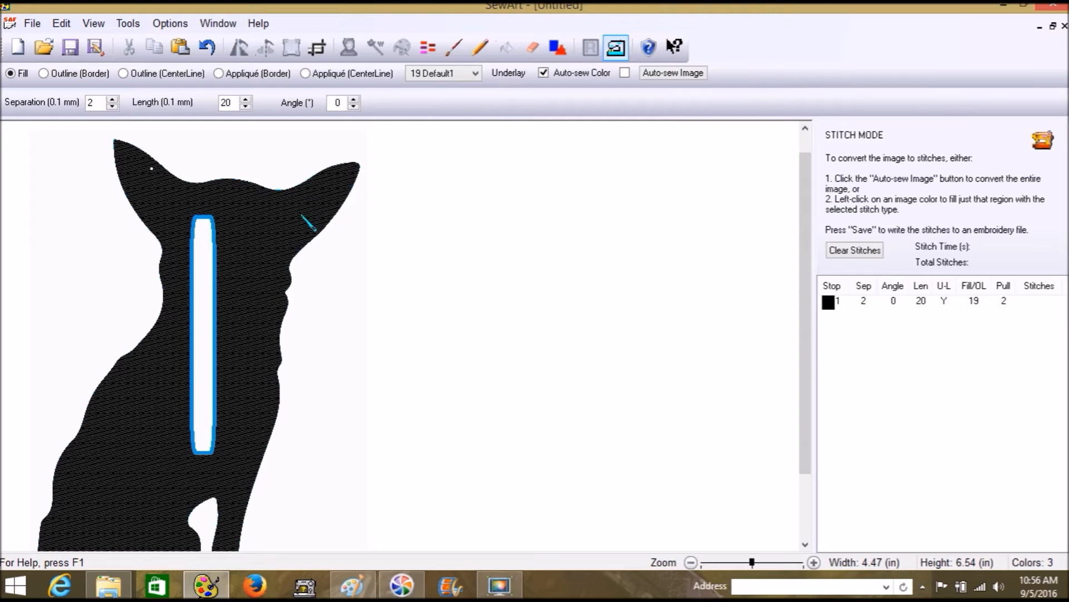
pyautogui.click(462, 76)
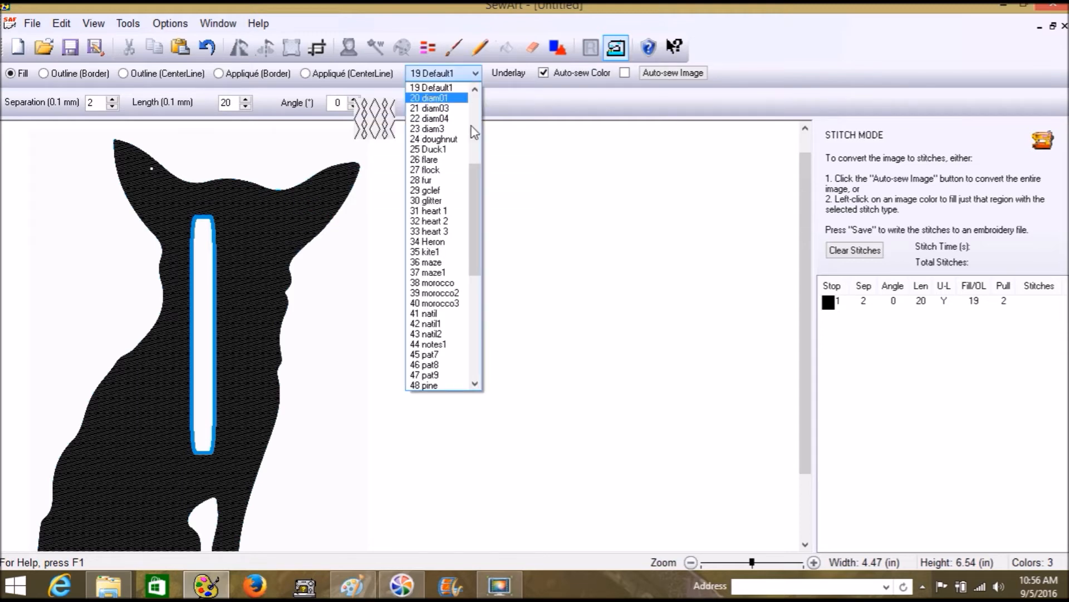
pyautogui.moveTo(476, 174); pyautogui.dragTo(478, 100)
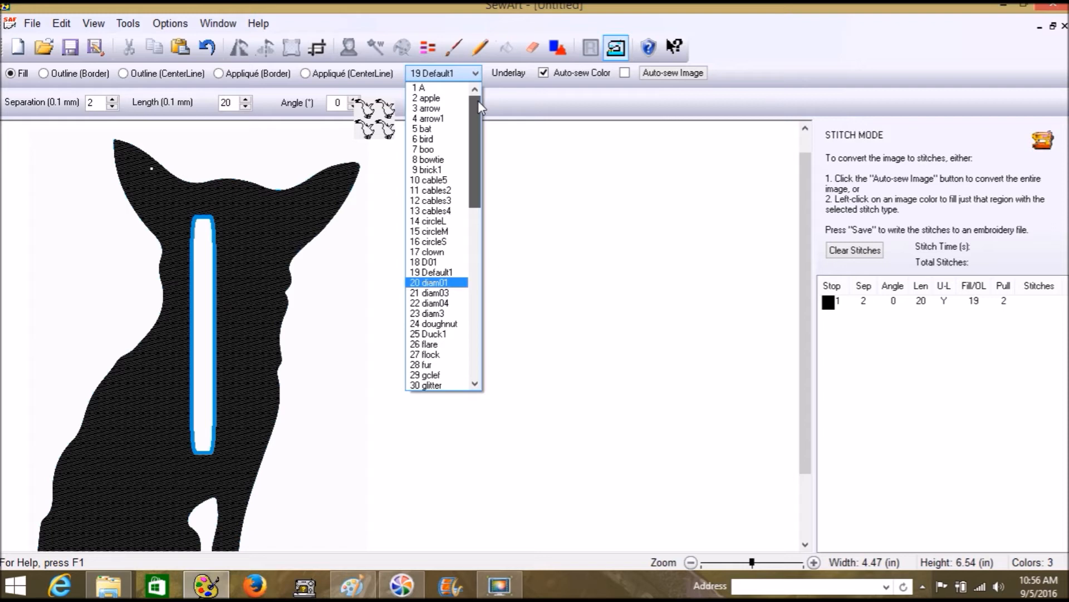
# Try the 8 bowtie, 9 brick1 and 10 cable5 fill patterns on the silhouette
pyautogui.click(440, 160)
pyautogui.click(303, 225)
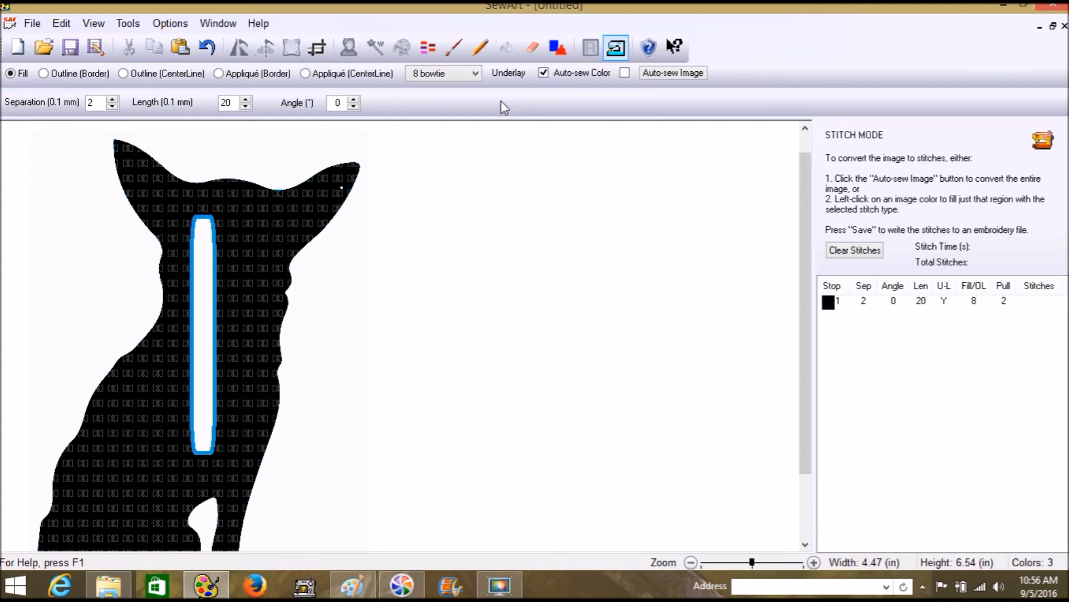
pyautogui.click(476, 74)
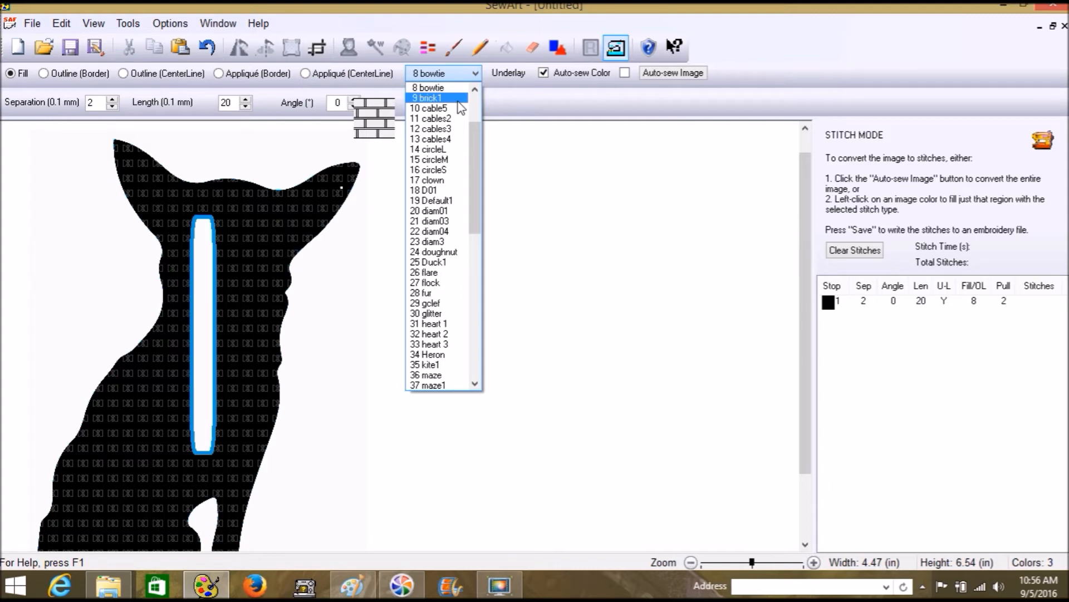
pyautogui.click(458, 99)
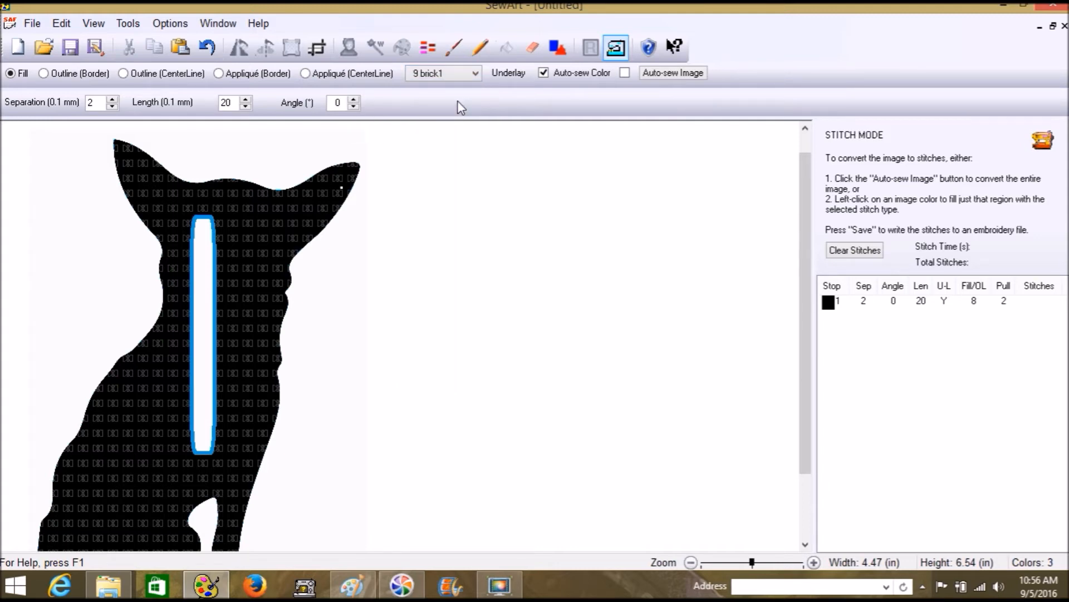
pyautogui.click(476, 73)
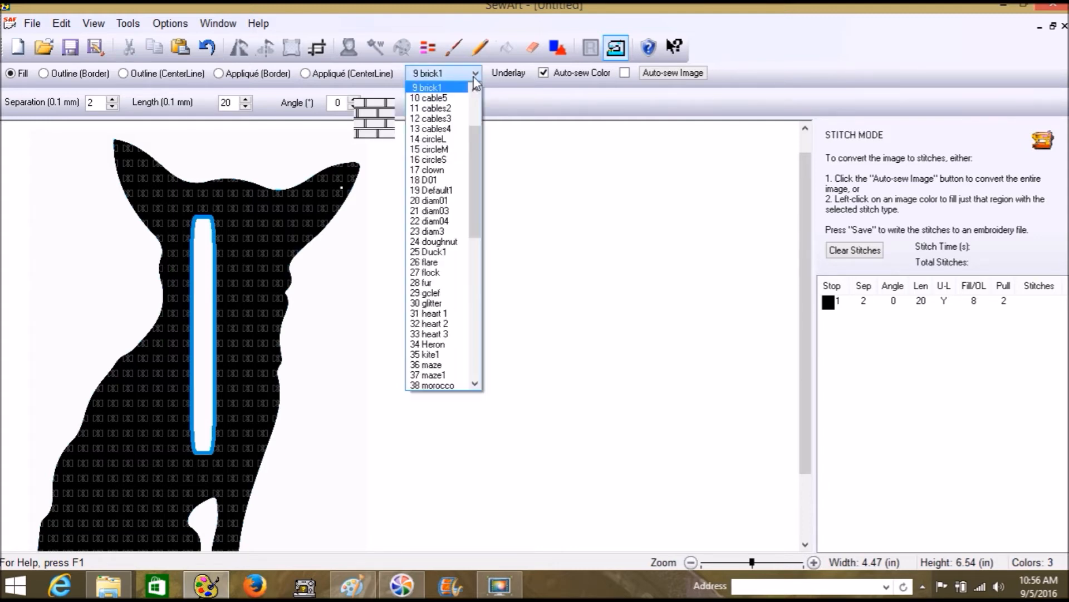
pyautogui.click(449, 103)
pyautogui.click(284, 213)
pyautogui.click(350, 173)
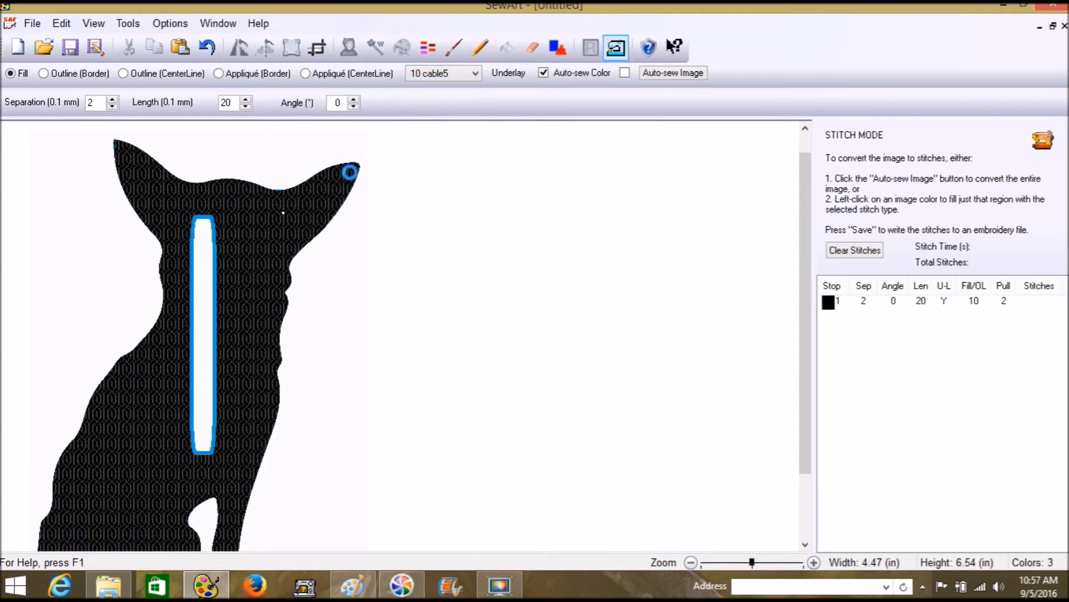
# Restitch the silhouette with the 27 flock and 30 glitter fill patterns
pyautogui.click(478, 71)
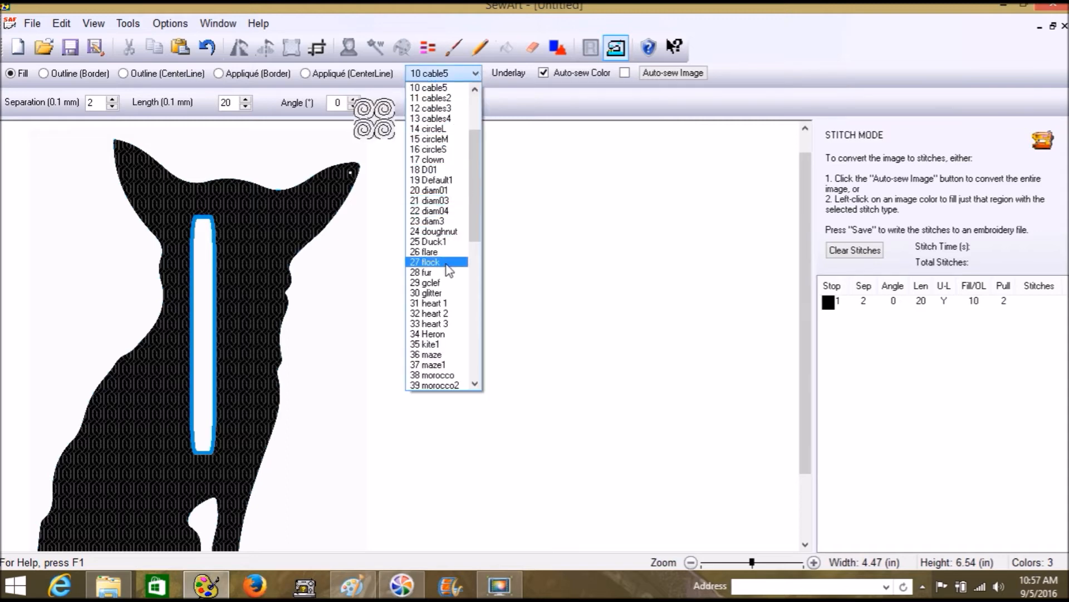
pyautogui.click(446, 263)
pyautogui.click(237, 217)
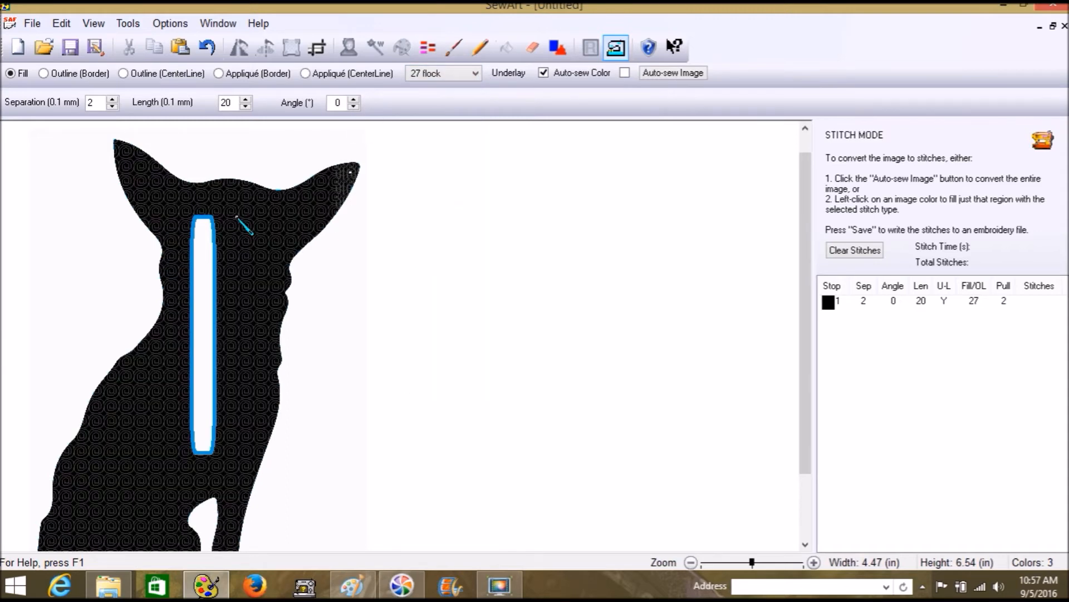
pyautogui.click(351, 172)
pyautogui.scroll(-5, 613, 273)
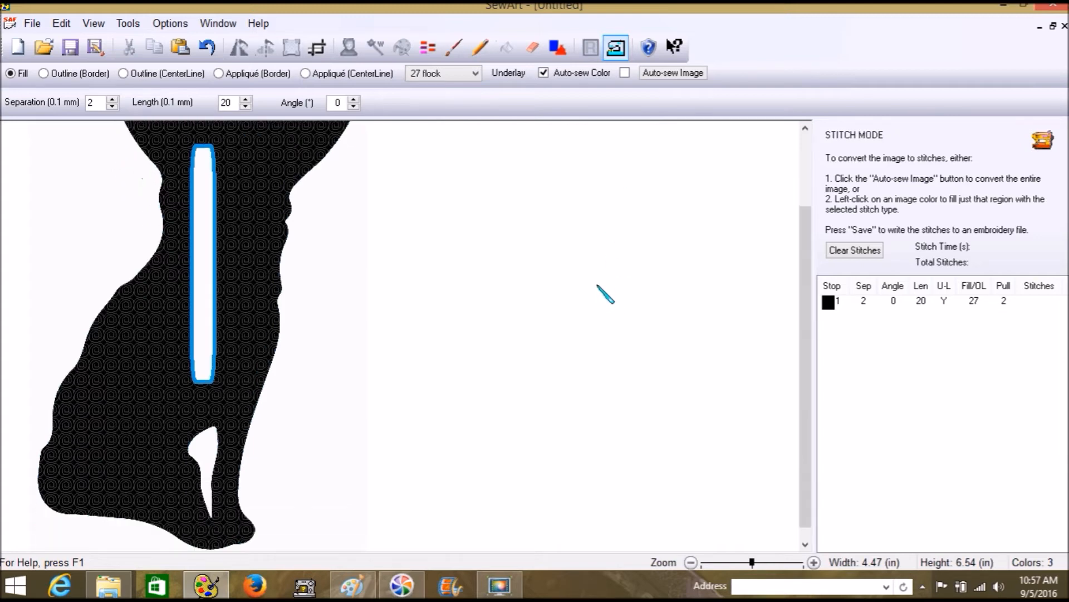
pyautogui.scroll(3, 606, 293)
pyautogui.click(475, 74)
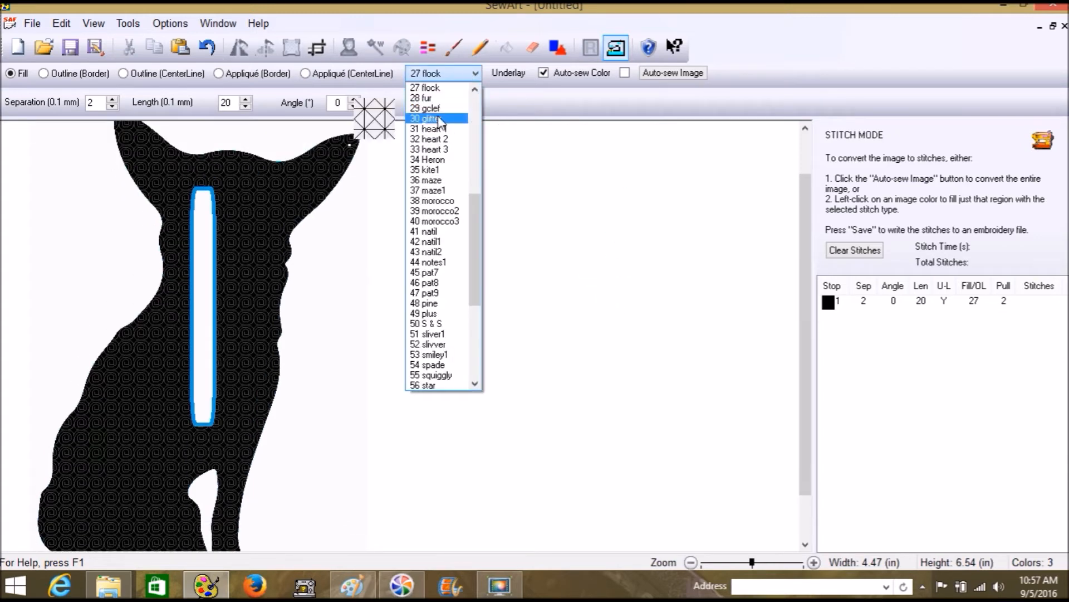
pyautogui.click(439, 120)
pyautogui.click(284, 203)
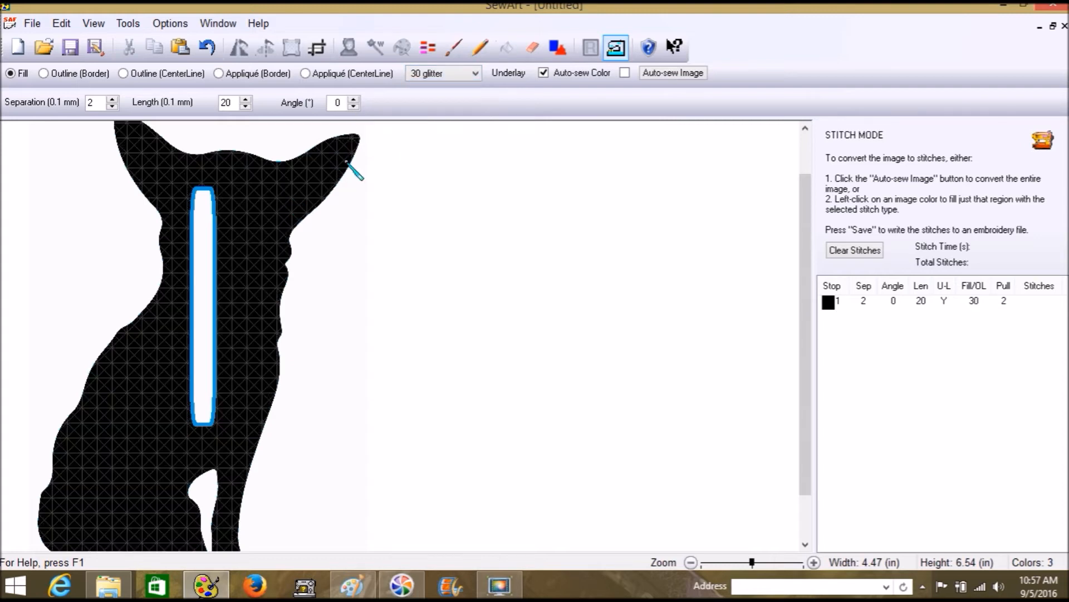
# Restitch the silhouette with the 48 pine and 60 tile1 fill patterns
pyautogui.click(475, 74)
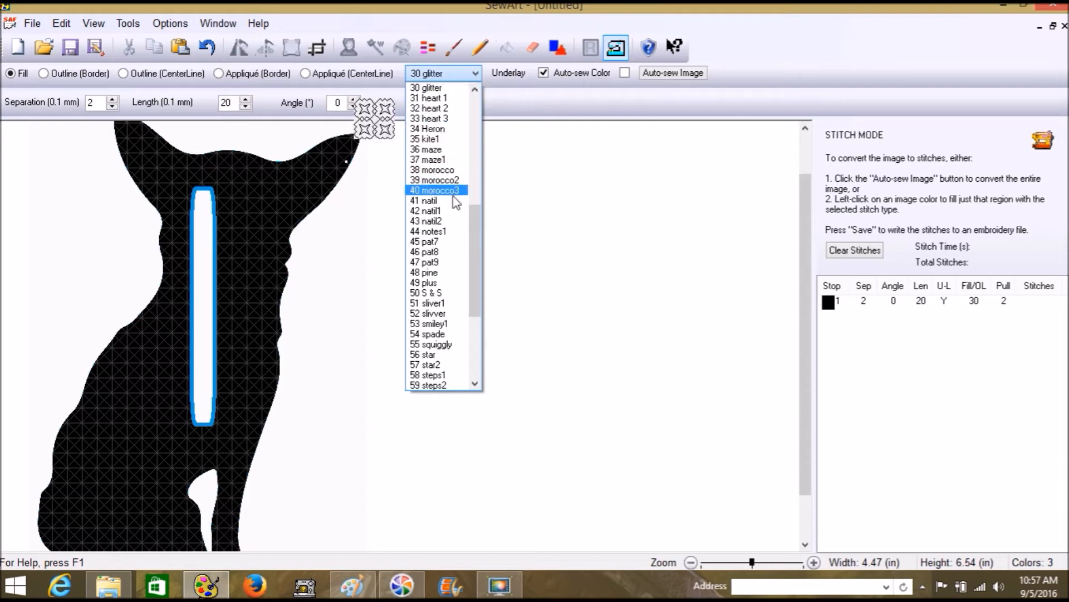
pyautogui.click(440, 273)
pyautogui.click(283, 208)
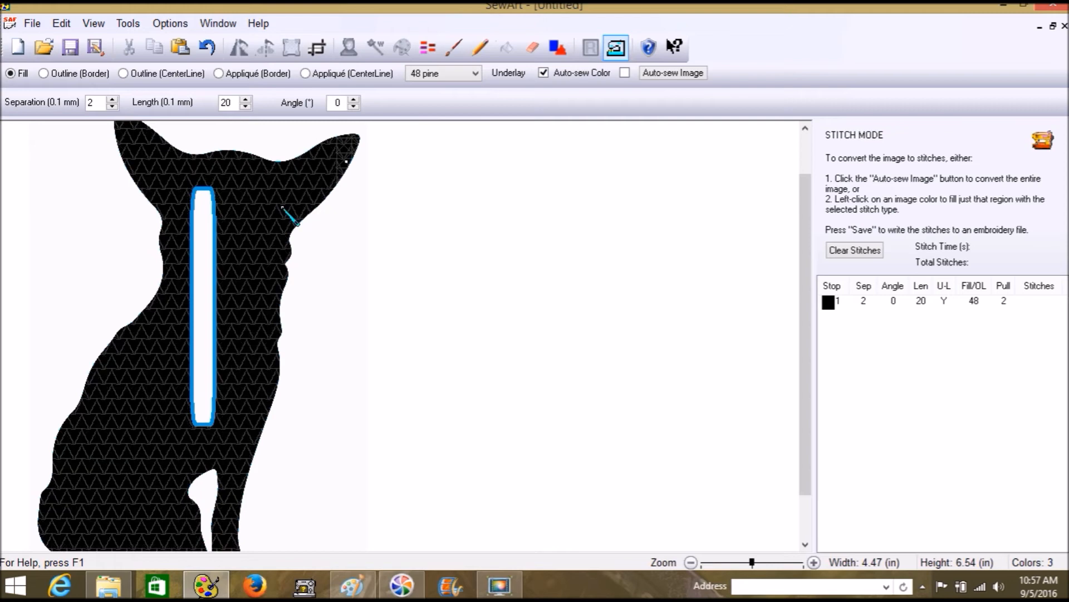
pyautogui.click(475, 74)
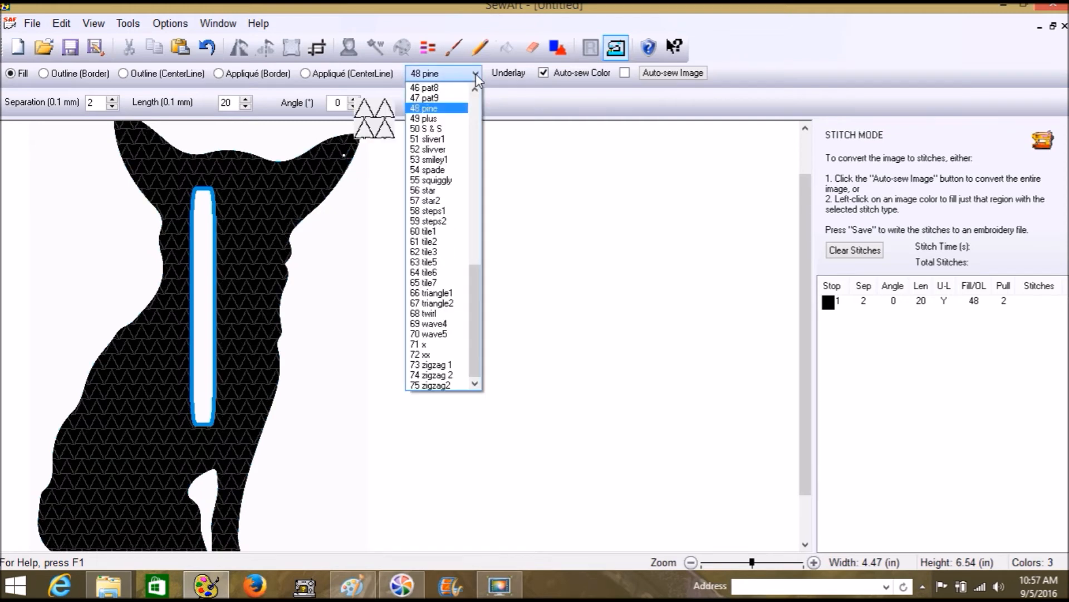
pyautogui.click(444, 239)
pyautogui.click(262, 205)
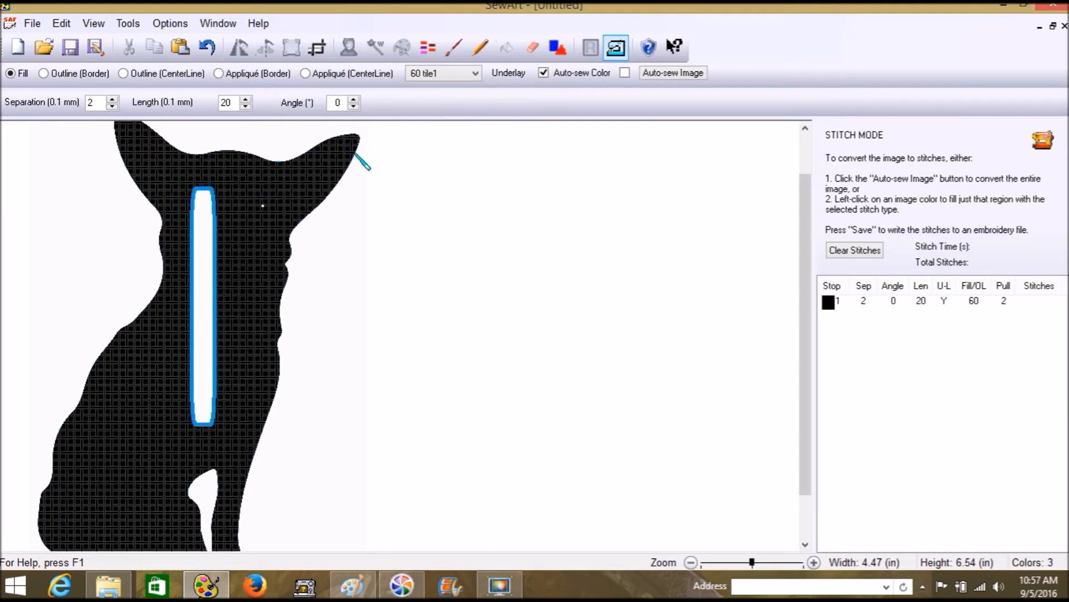
# Restitch the silhouette with the 66 triangle1 and 70 wave5 fill patterns
pyautogui.click(474, 74)
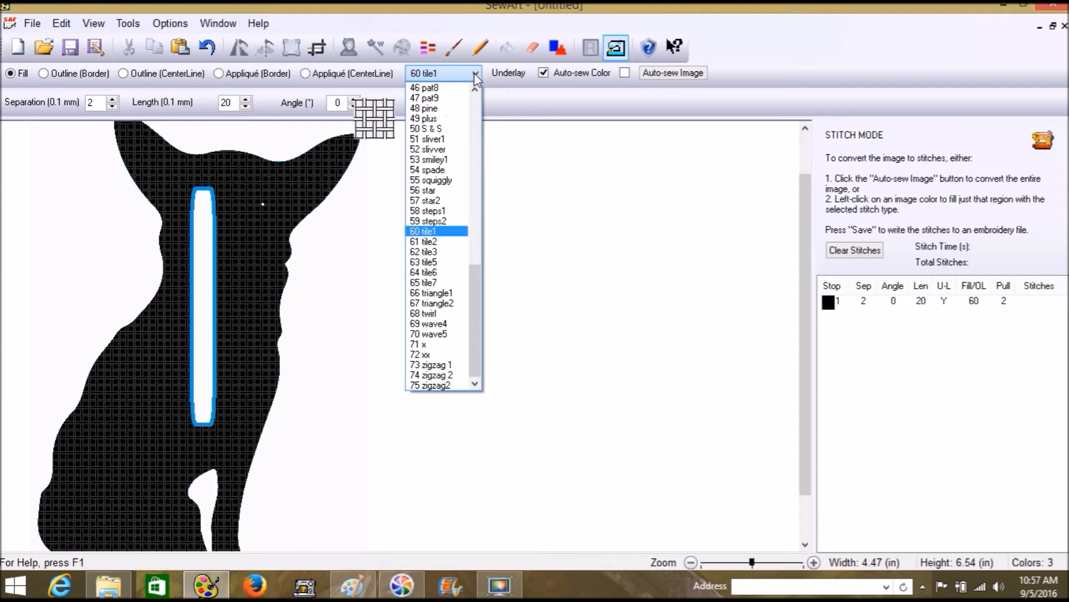
pyautogui.click(446, 294)
pyautogui.click(287, 176)
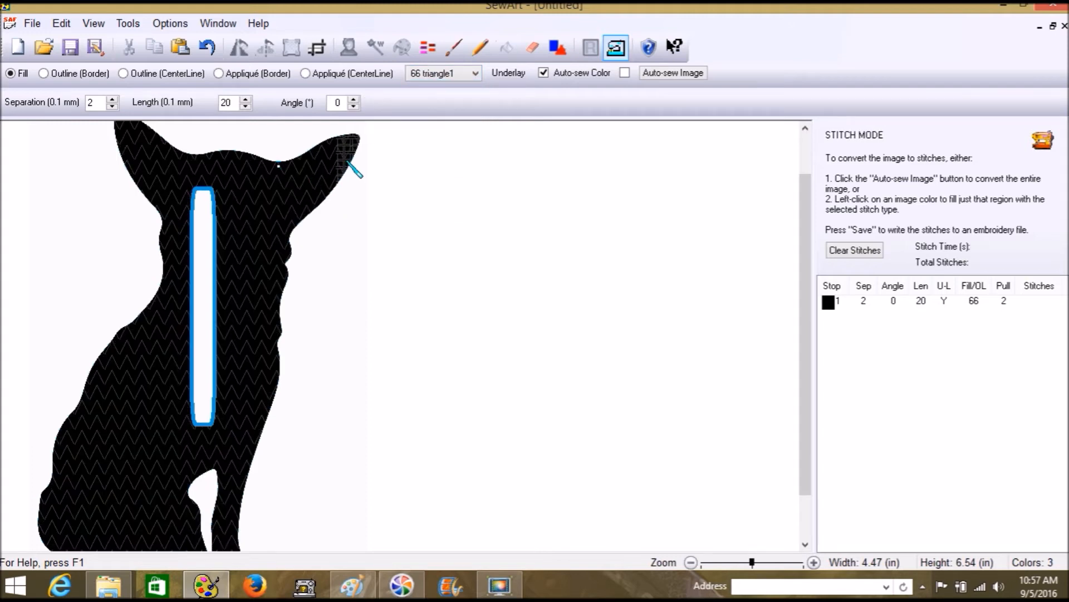
pyautogui.scroll(-2, 568, 198)
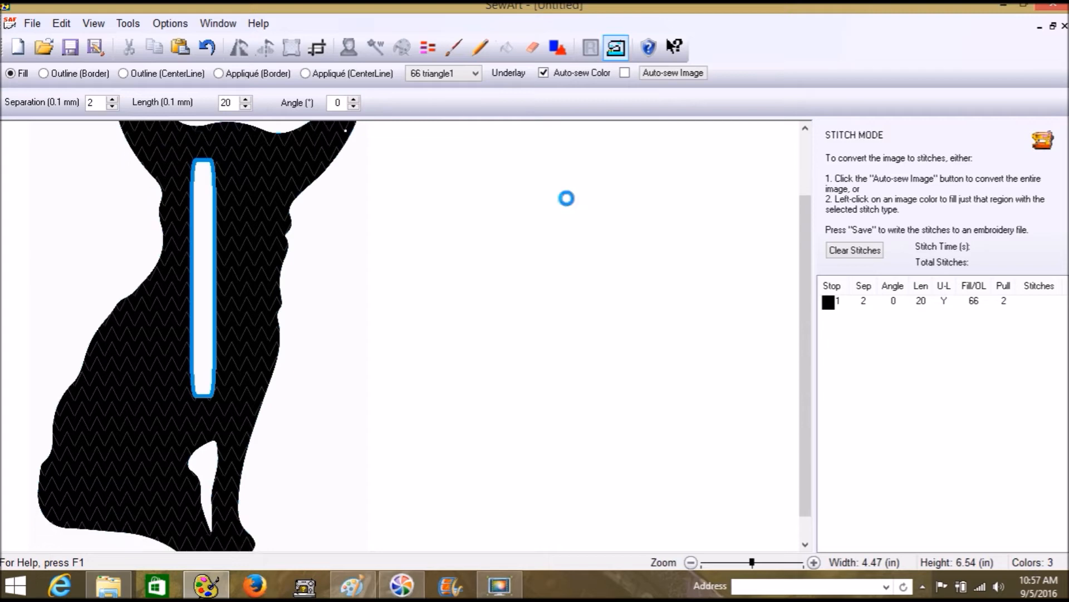
pyautogui.click(475, 74)
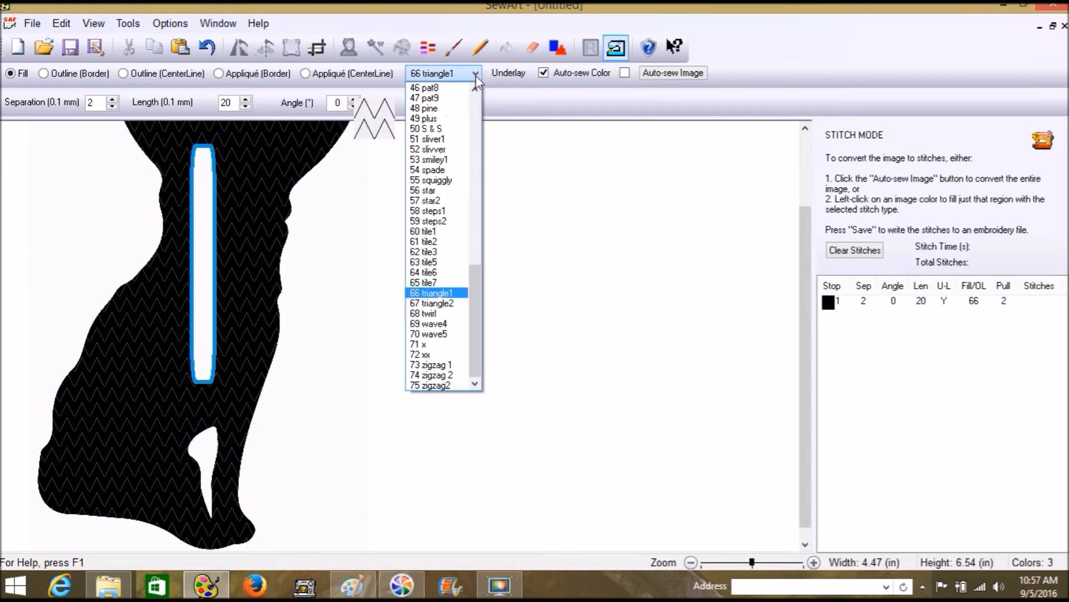
pyautogui.click(440, 334)
pyautogui.click(277, 221)
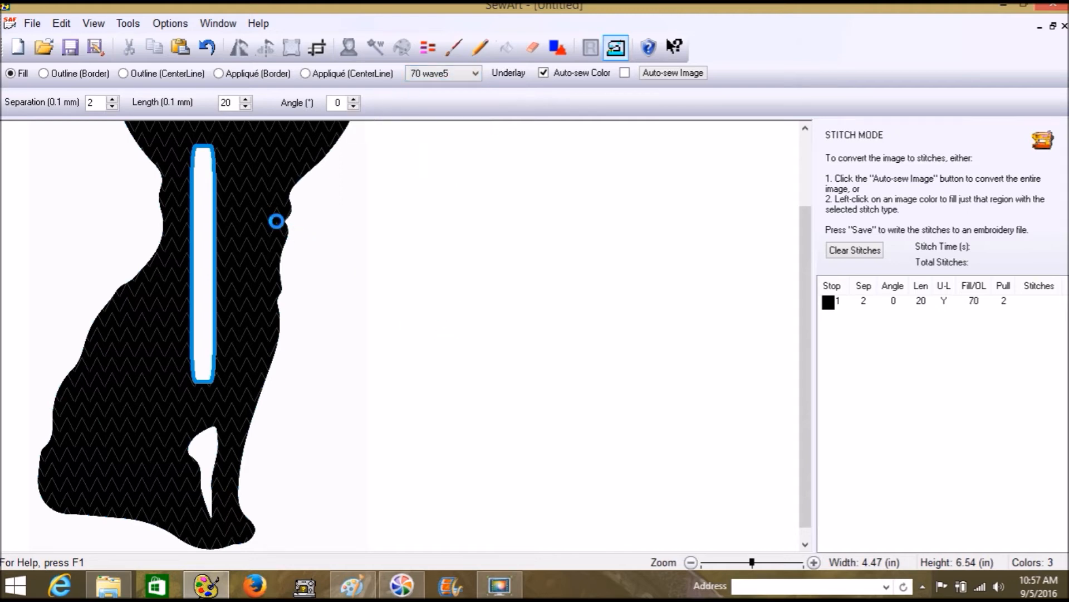
pyautogui.scroll(3, 362, 223)
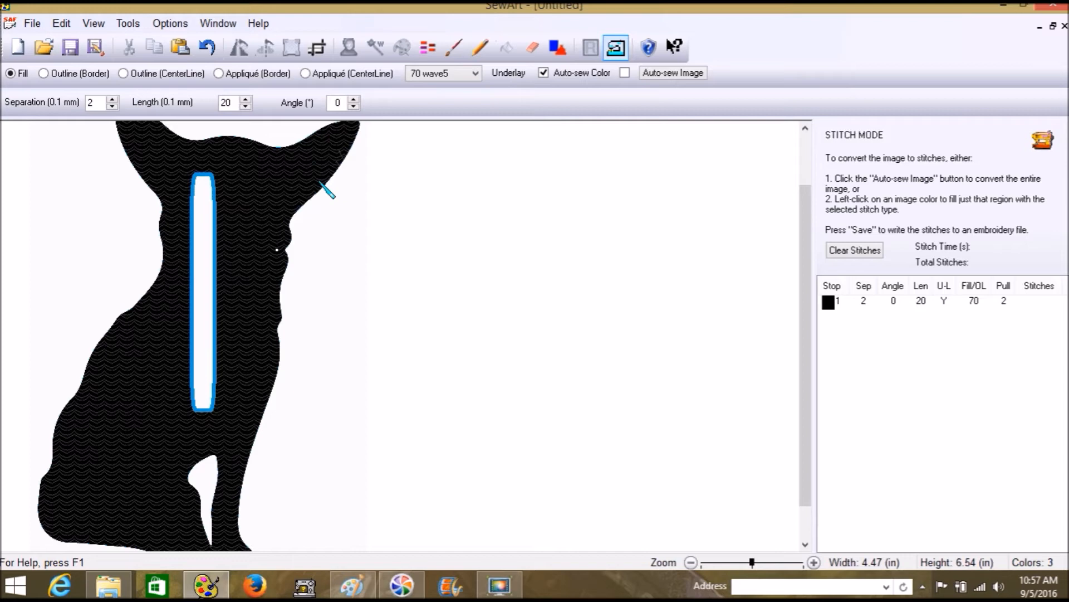
# Re-enter stitch mode without saving and refill the chihuahua with the 75 zigzag2 pattern
pyautogui.click(478, 48)
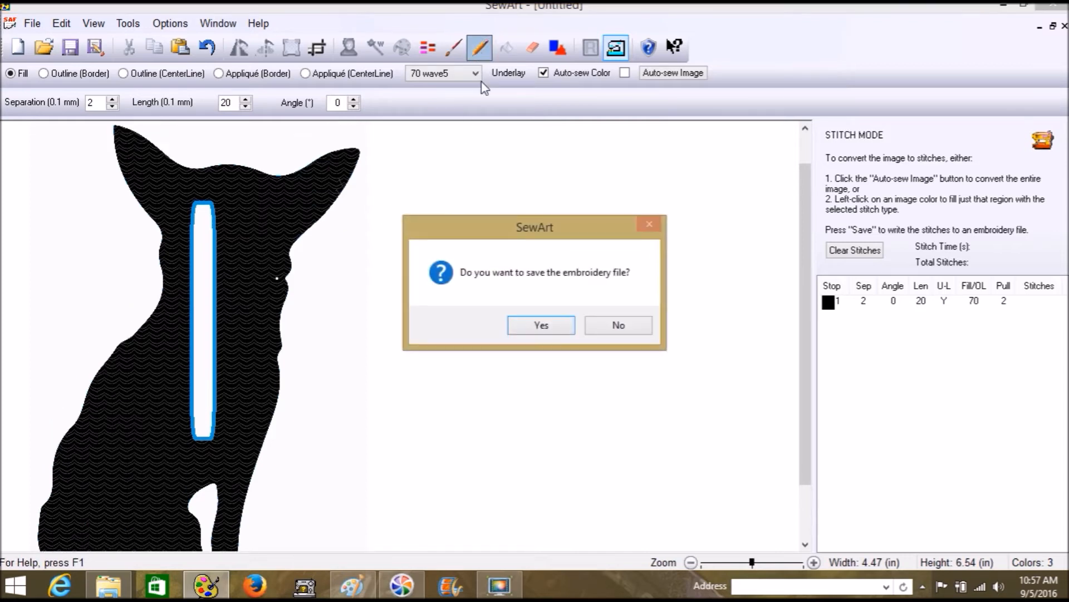
pyautogui.click(603, 331)
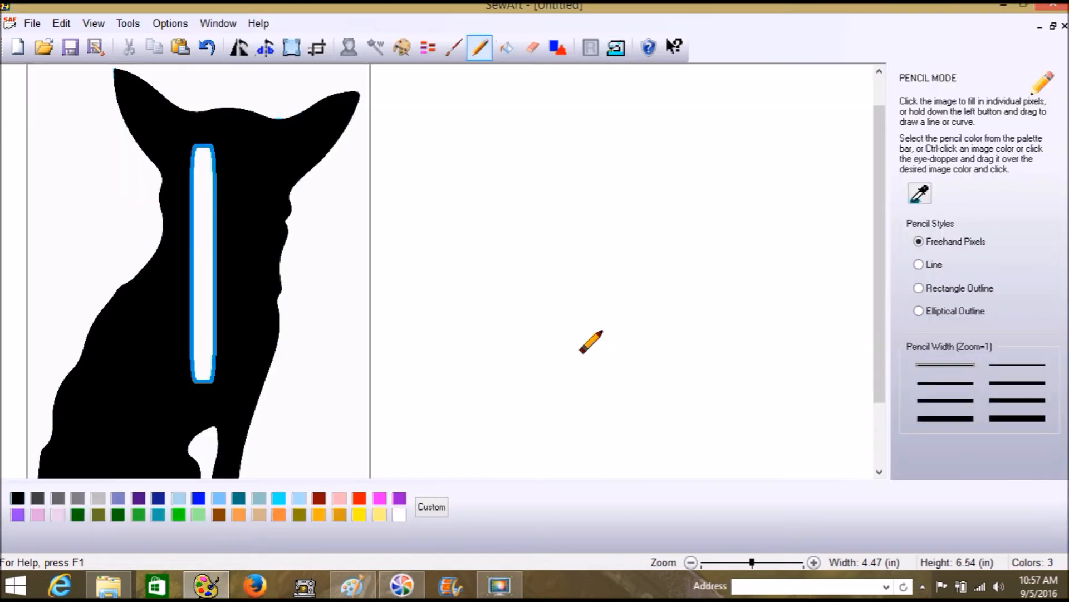
pyautogui.click(479, 48)
pyautogui.click(617, 49)
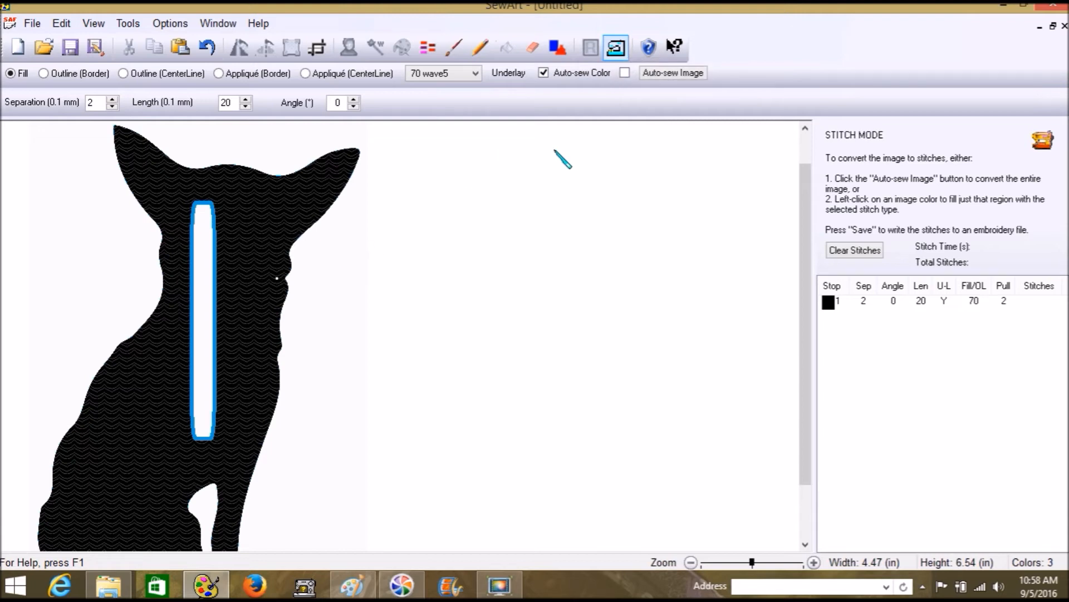
pyautogui.click(475, 74)
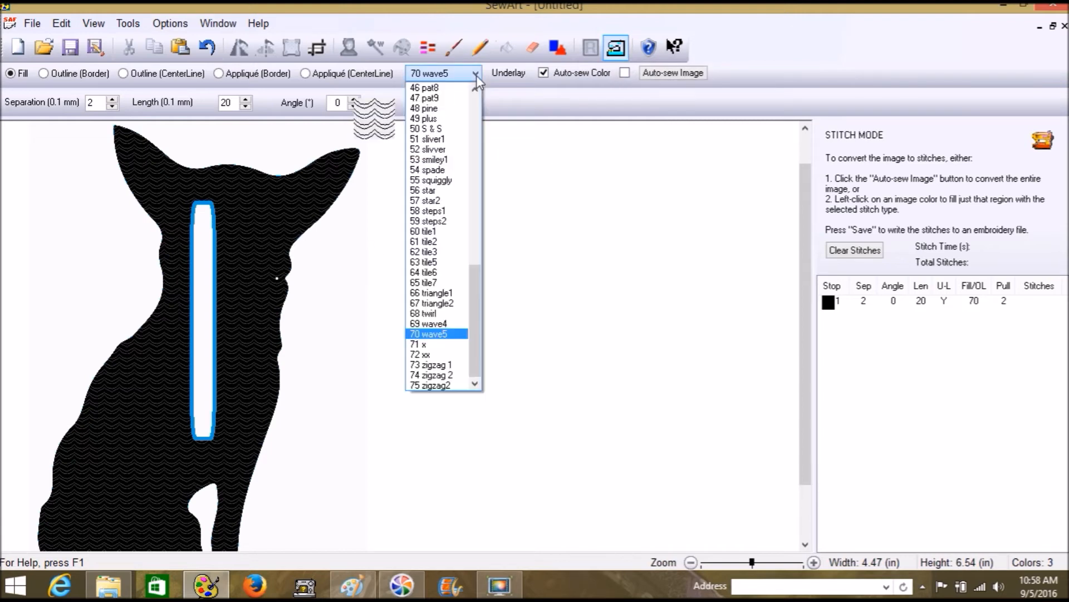
pyautogui.click(436, 385)
pyautogui.click(241, 304)
pyautogui.click(342, 164)
pyautogui.scroll(-1, 529, 257)
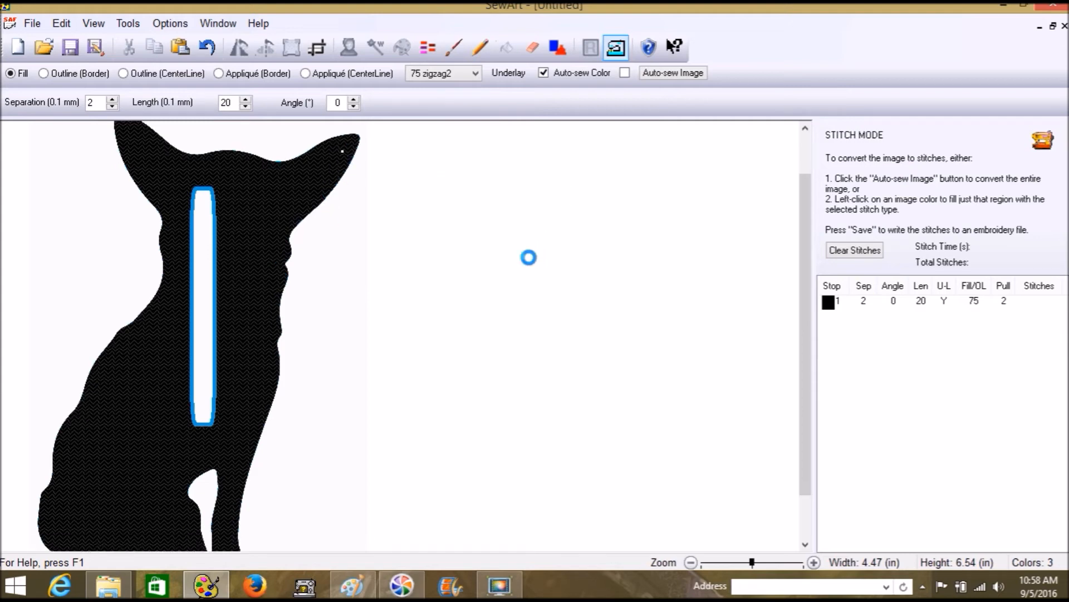
pyautogui.scroll(-3, 528, 258)
pyautogui.scroll(4, 502, 256)
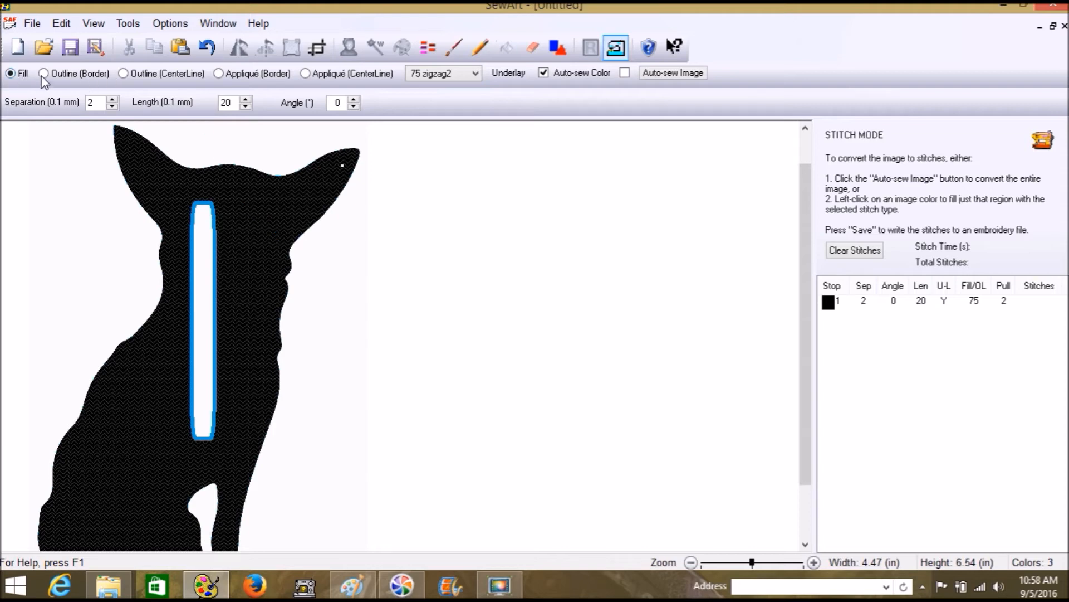
# Outline the blue stripe with 5 Satin centerline stitches, height 20, length 2
pyautogui.click(143, 73)
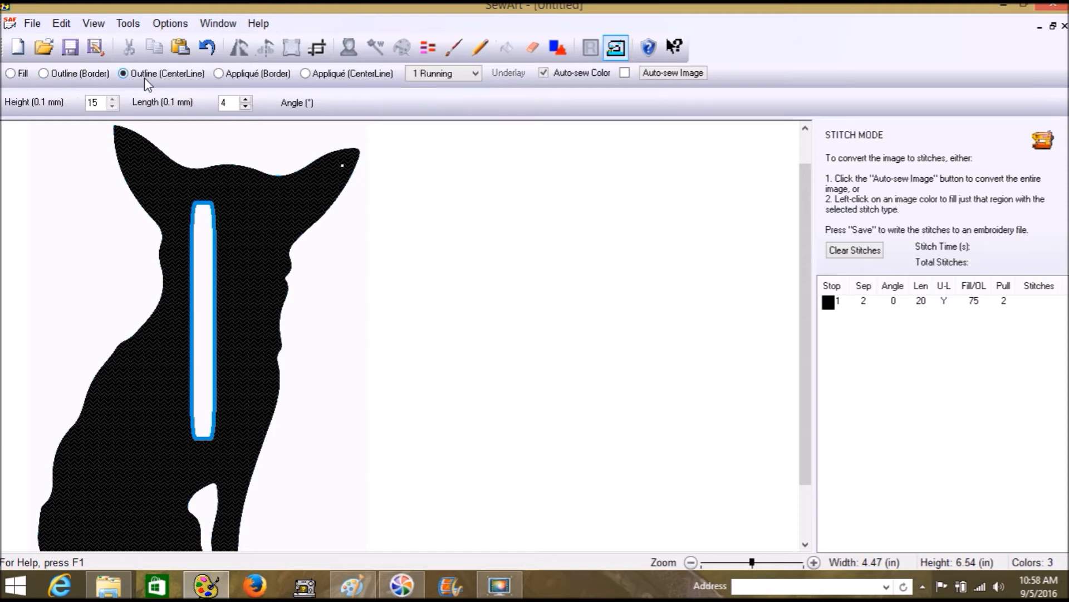
pyautogui.click(475, 74)
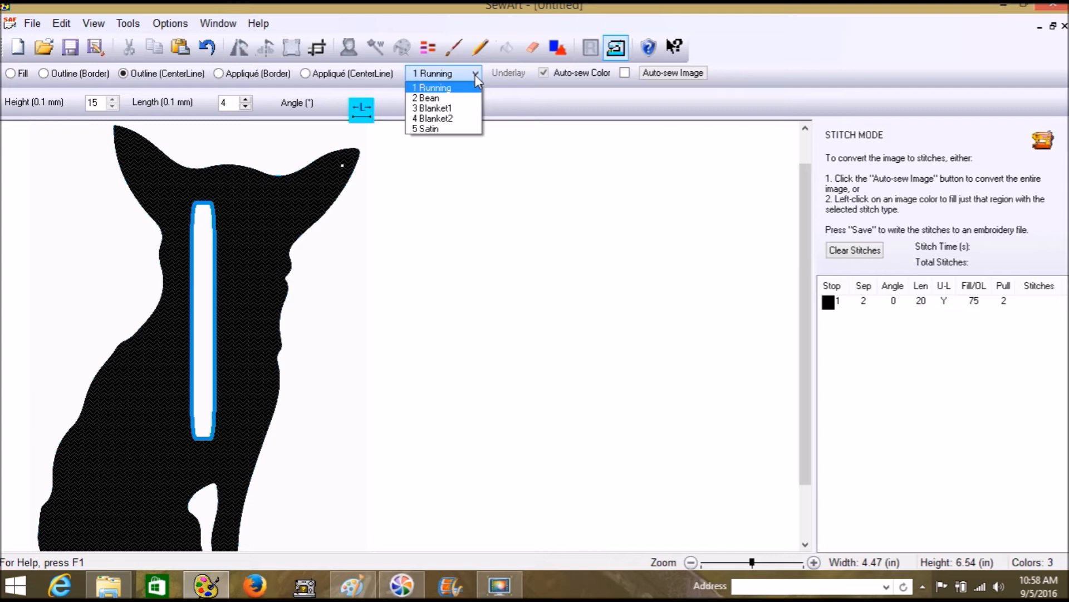
pyautogui.click(429, 129)
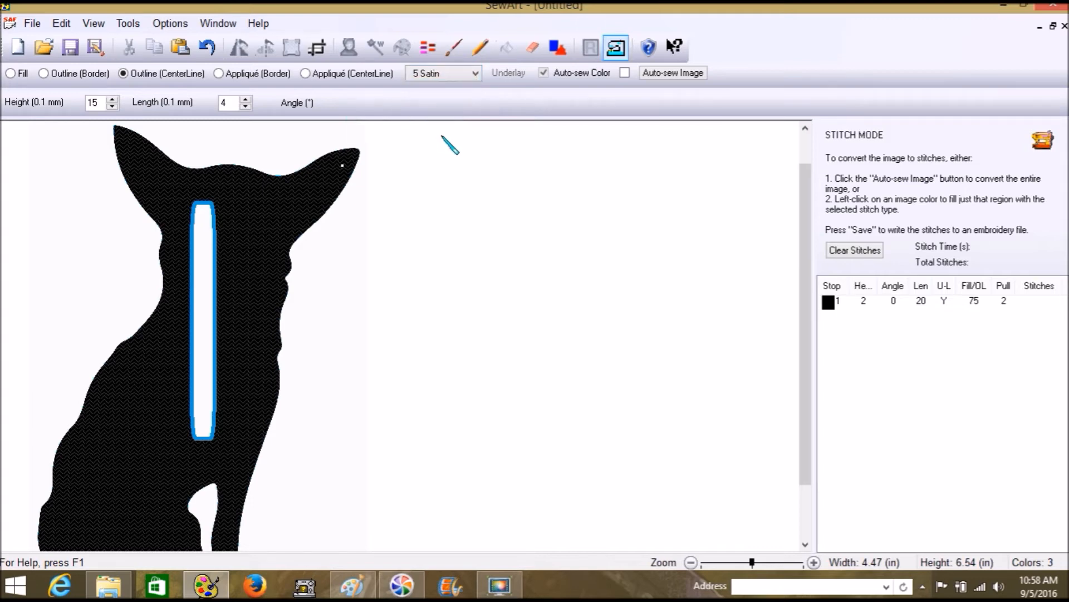
pyautogui.click(113, 105)
pyautogui.click(113, 105)
pyautogui.click(113, 106)
pyautogui.click(245, 105)
pyautogui.click(245, 106)
pyautogui.click(112, 101)
pyautogui.click(112, 100)
pyautogui.click(112, 99)
pyautogui.click(207, 205)
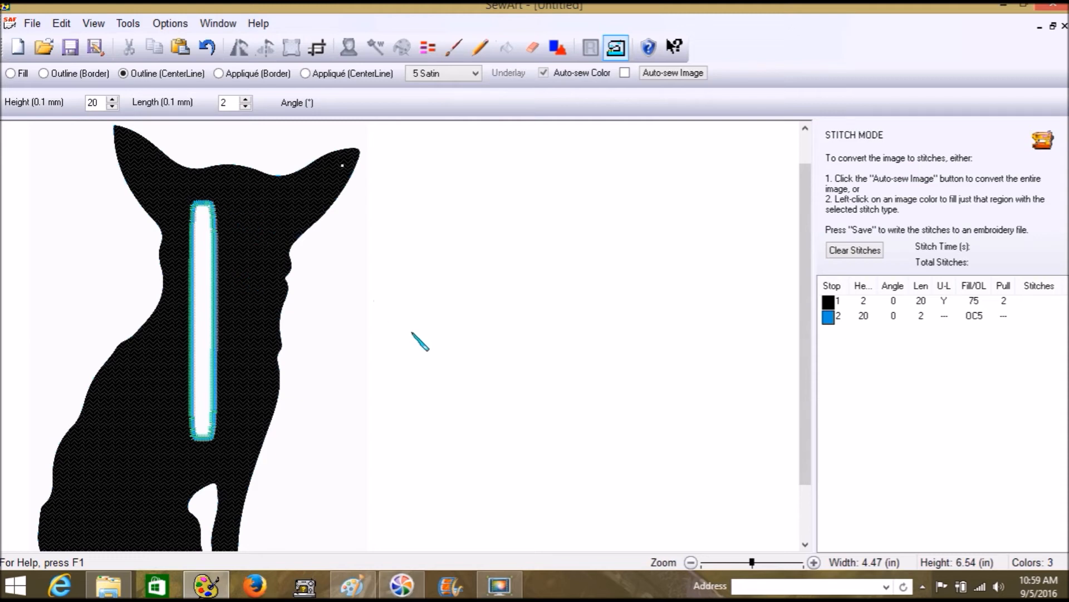
pyautogui.scroll(-2, 421, 341)
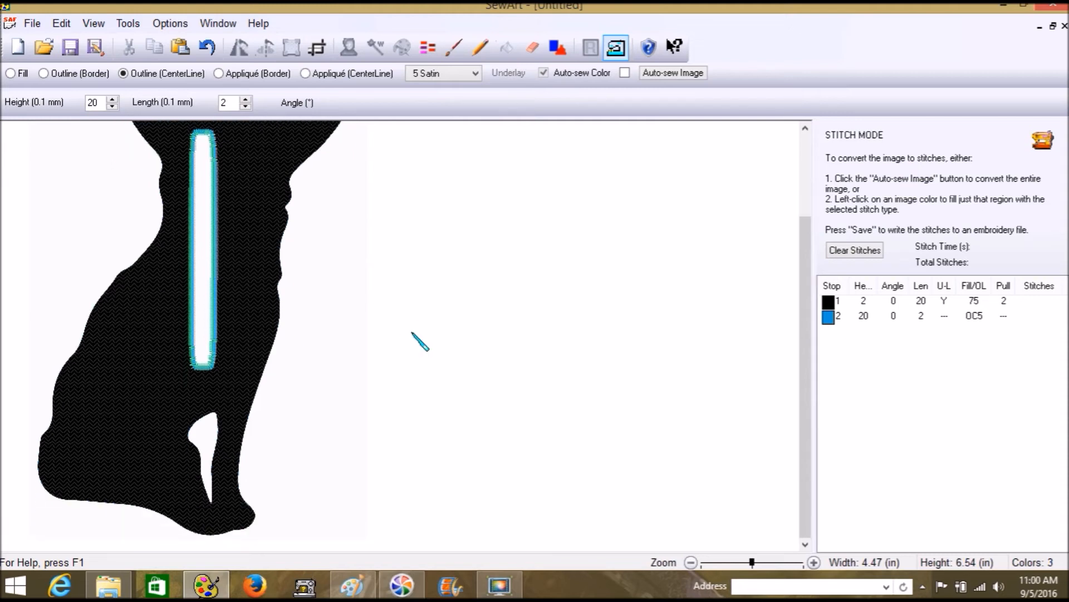
pyautogui.scroll(3, 421, 341)
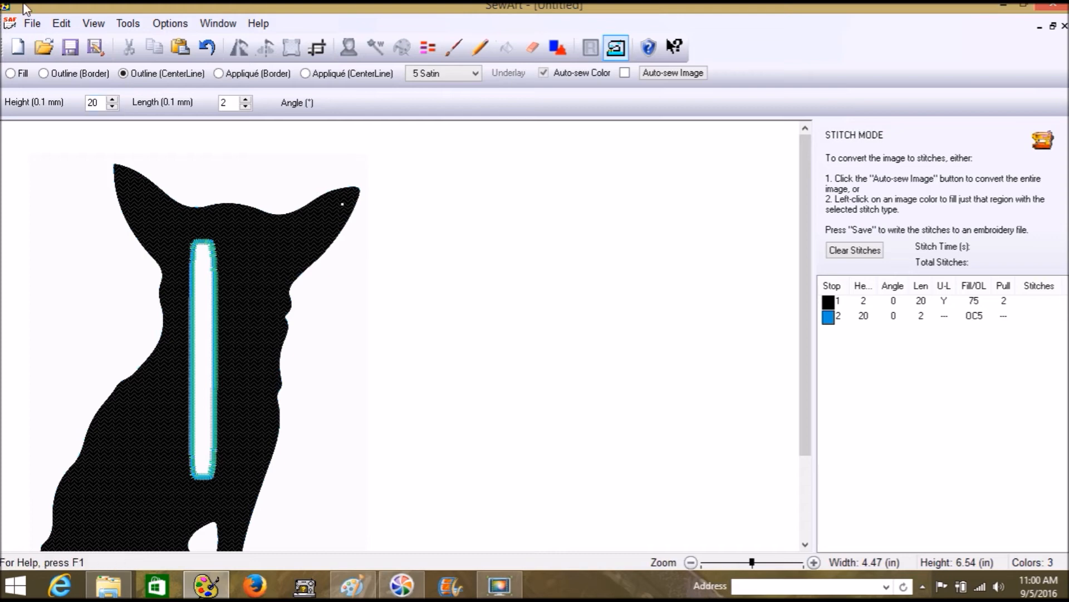
# Save As into My Passport (G:) > Embroidery > Original Designs with PNG file type
pyautogui.click(32, 24)
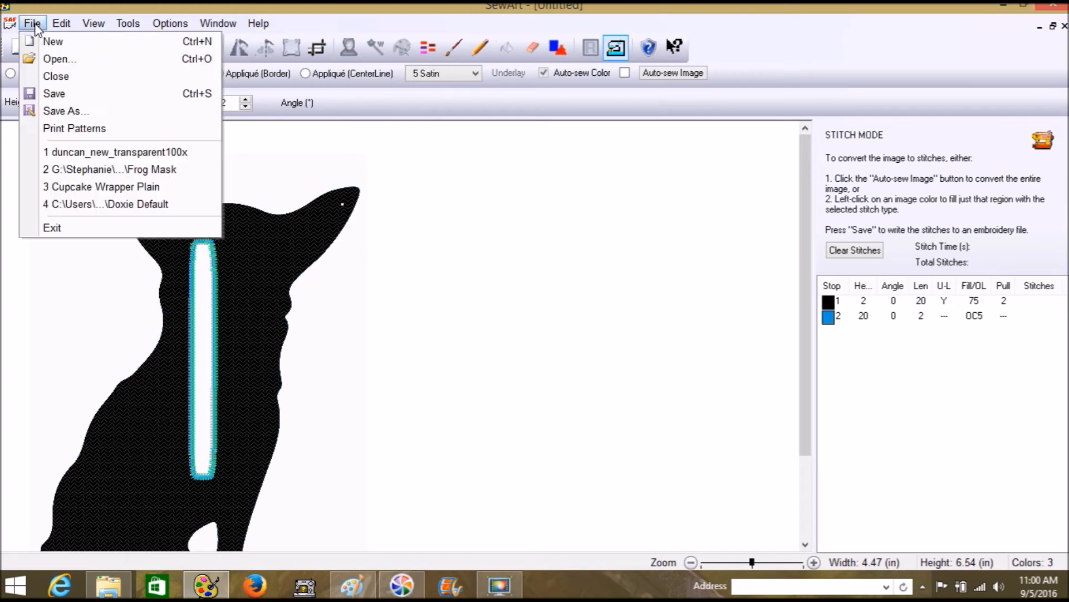
pyautogui.click(51, 114)
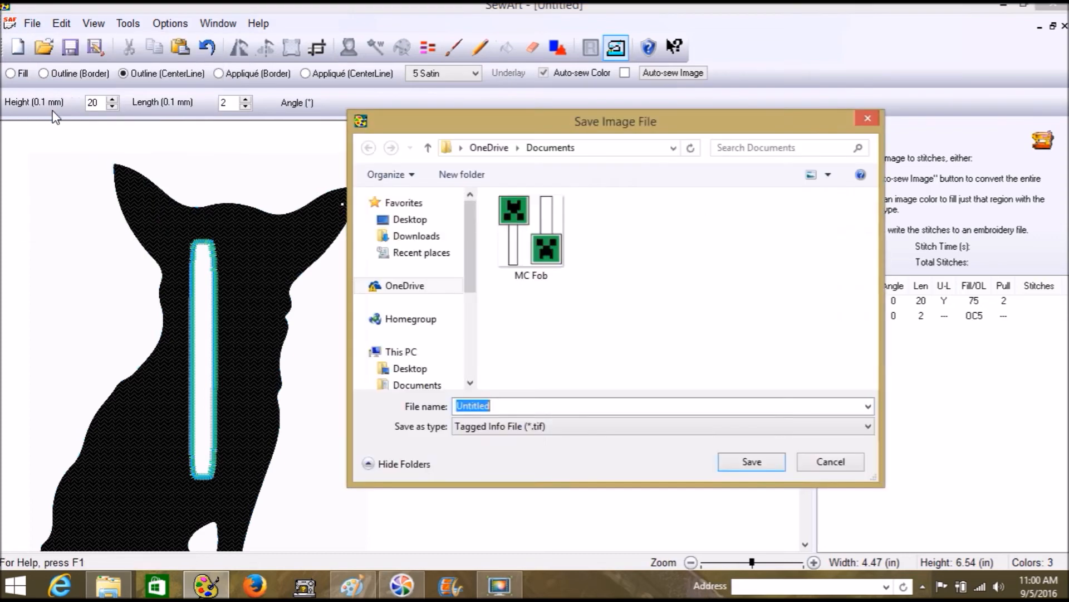
pyautogui.moveTo(469, 253); pyautogui.dragTo(470, 356)
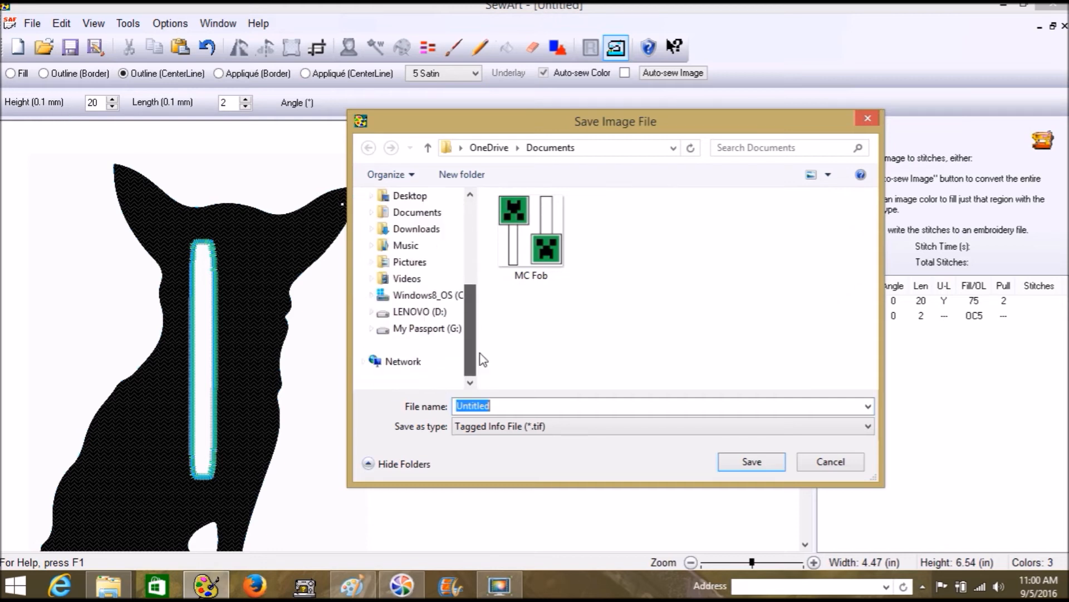
pyautogui.click(419, 330)
pyautogui.doubleClick(535, 260)
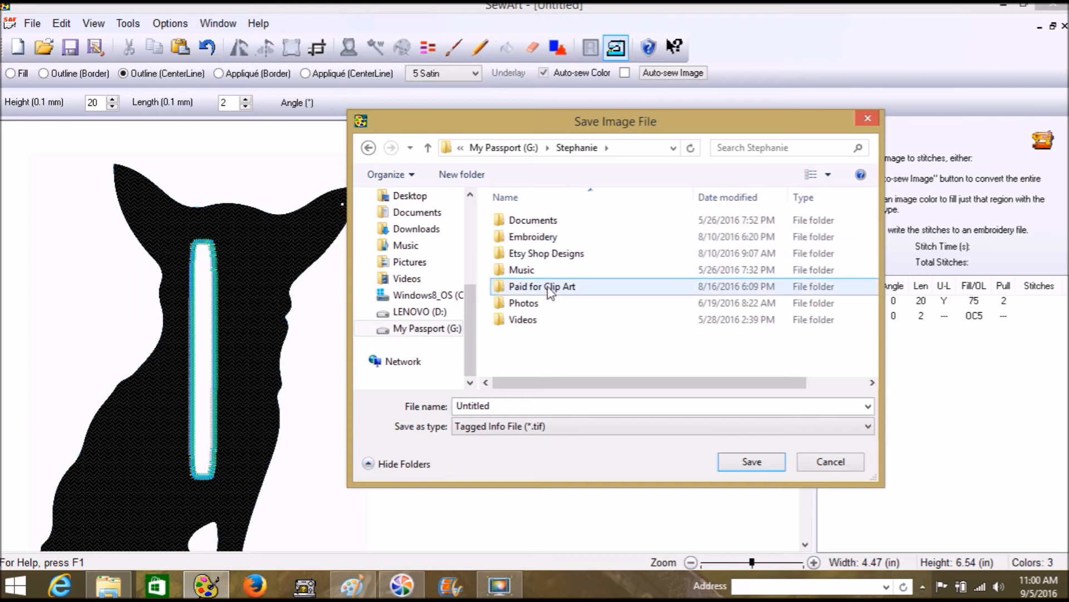
pyautogui.doubleClick(547, 238)
pyautogui.doubleClick(544, 273)
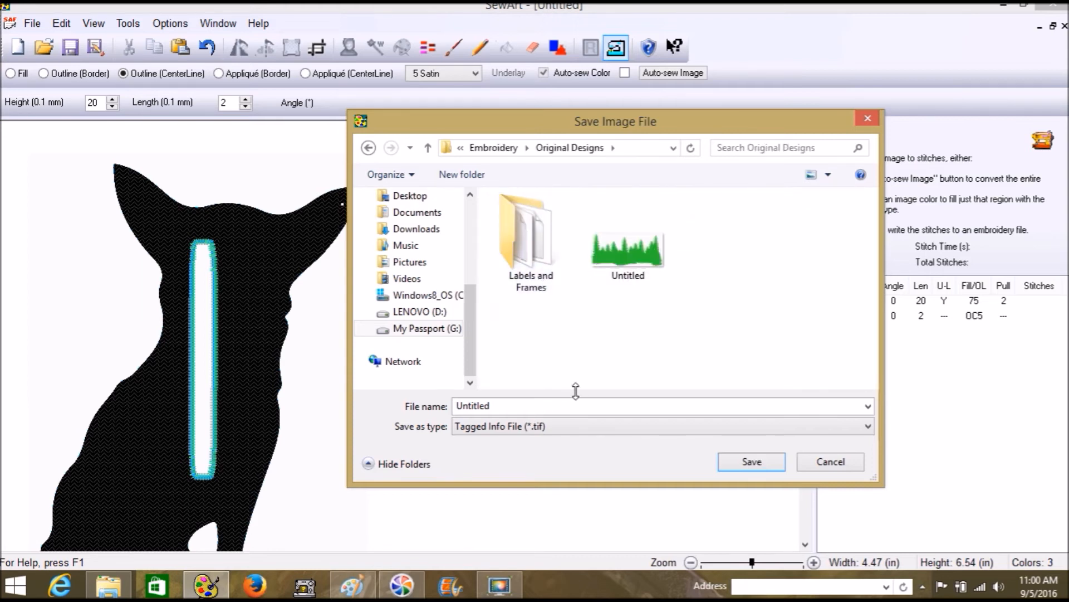
pyautogui.click(582, 427)
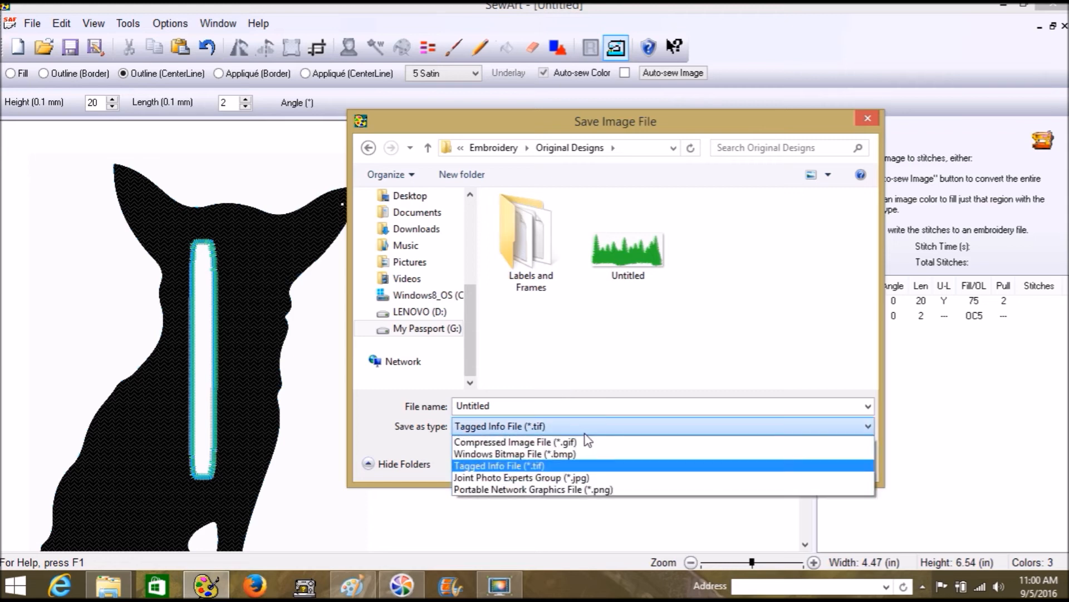
pyautogui.click(591, 490)
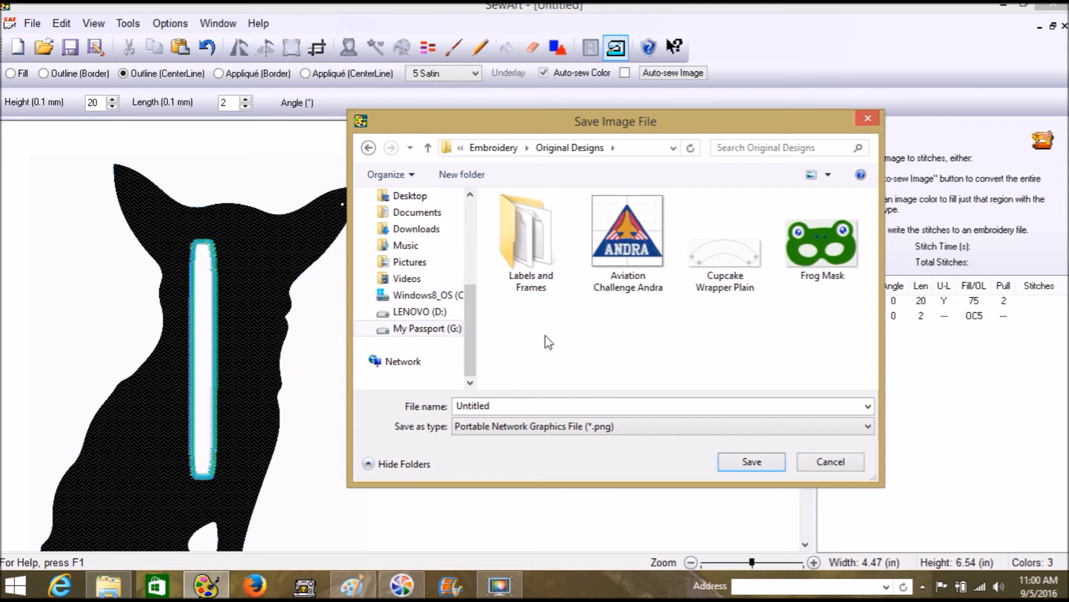
# Name the image 'Chi-Button Hole' and save it
pyautogui.click(532, 405)
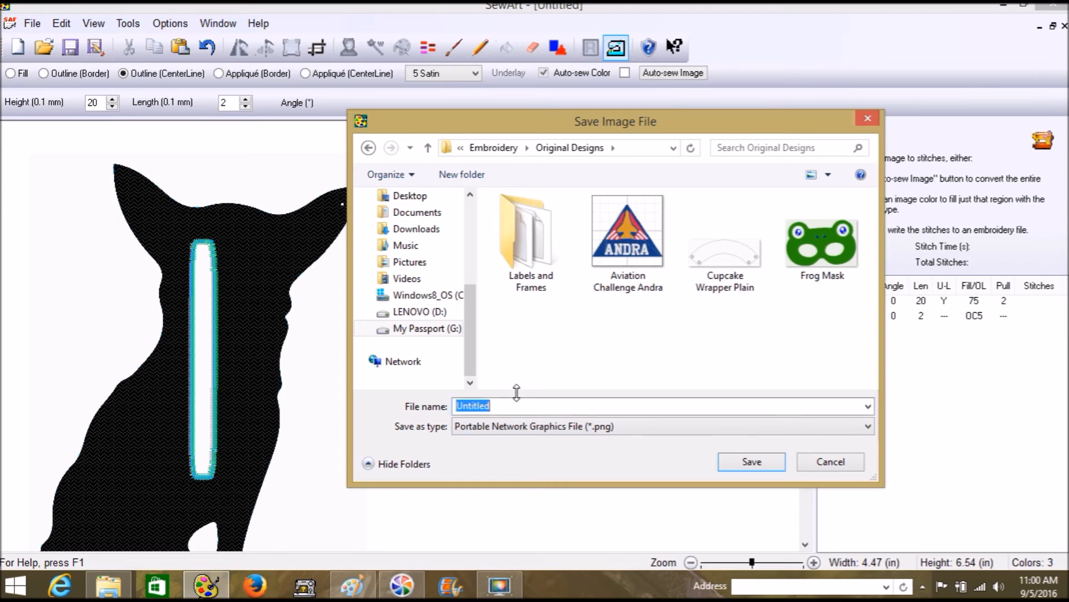
pyautogui.write('Chi')
pyautogui.write('-')
pyautogui.write('Butt')
pyautogui.write('on')
pyautogui.press('BackSpace')
pyautogui.press('BackSpace')
pyautogui.write('-Hole')
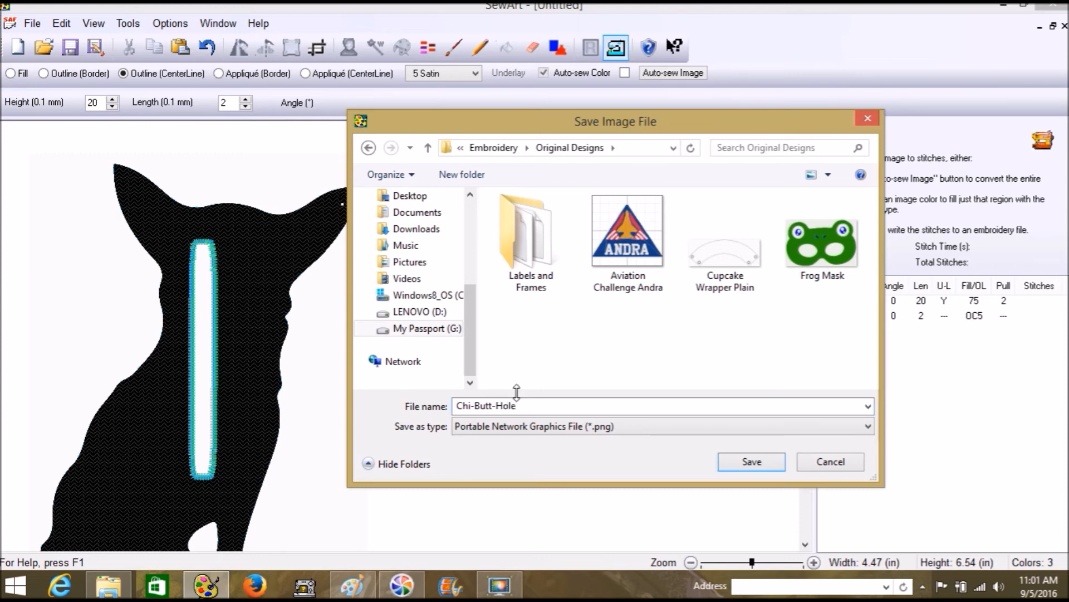
pyautogui.press('BackSpace')
pyautogui.press('BackSpace')
pyautogui.press('BackSpace')
pyautogui.press('BackSpace')
pyautogui.press('BackSpace')
pyautogui.write('on -')
pyautogui.press('BackSpace')
pyautogui.write('Hom')
pyautogui.press('BackSpace')
pyautogui.write('le')
pyautogui.click(761, 463)
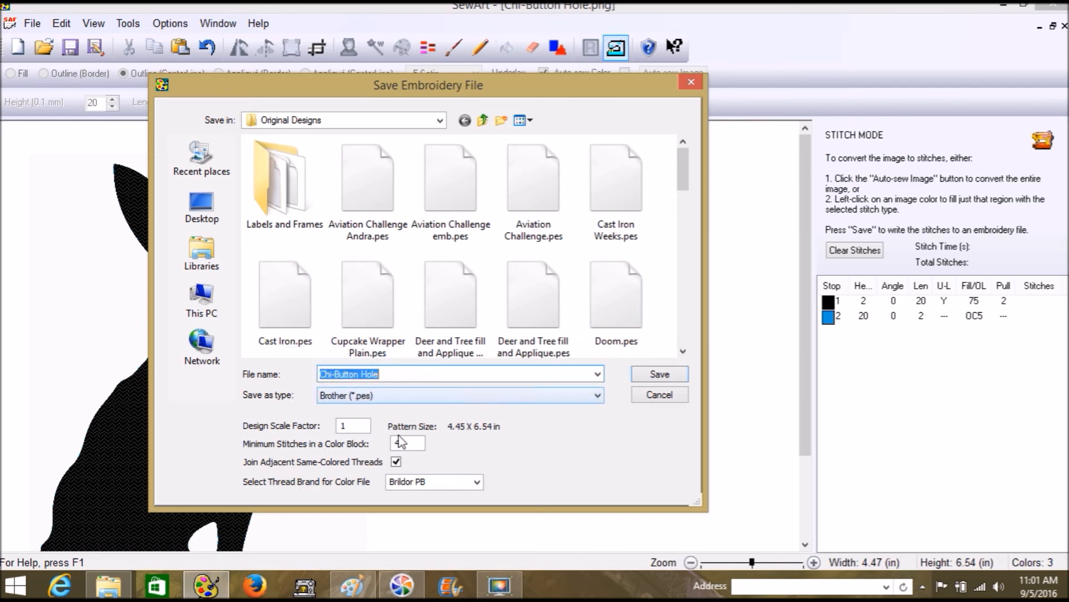
# Set the design scale factor to .4 and save Chi-Button Hole as Brother (*.pes)
pyautogui.doubleClick(346, 426)
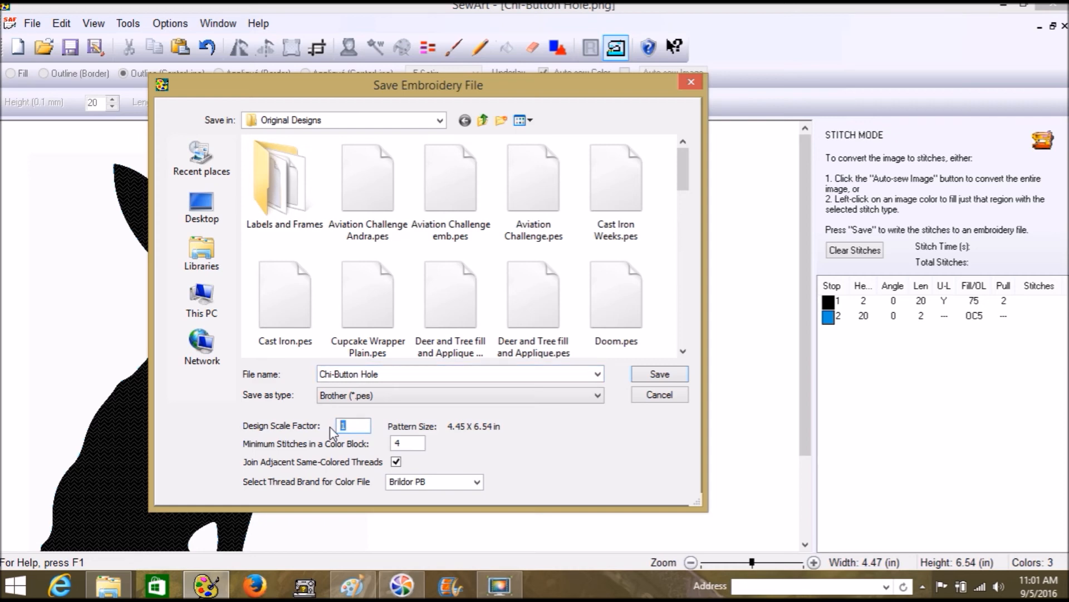
pyautogui.write('.5')
pyautogui.moveTo(361, 426); pyautogui.dragTo(339, 425)
pyautogui.write('.4')
pyautogui.click(672, 381)
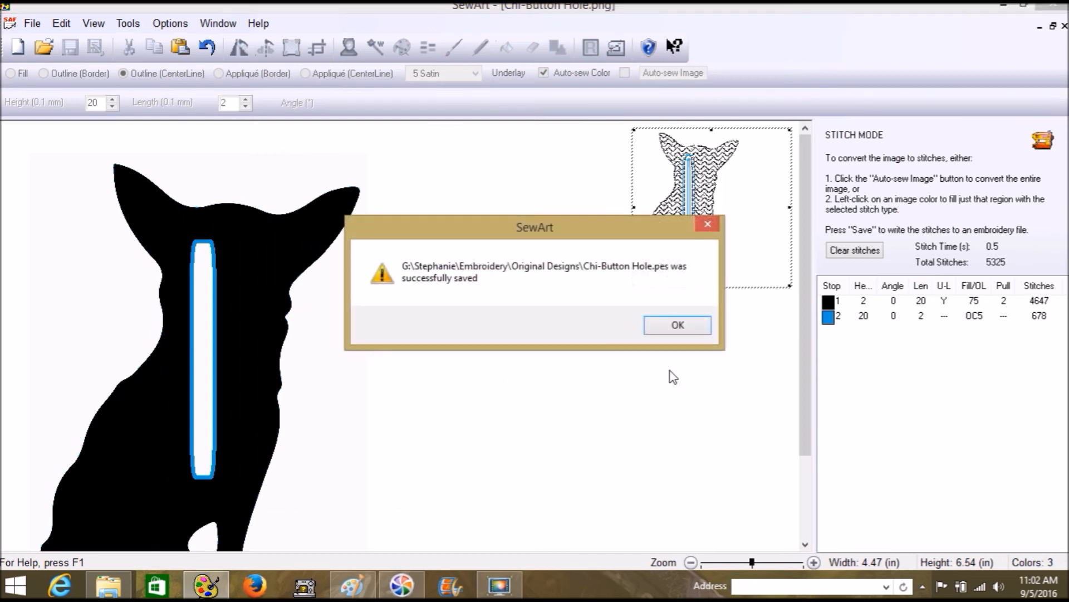
# Dismiss the save confirmation and enlarge the stitch preview of the zigzag chihuahua
pyautogui.click(673, 329)
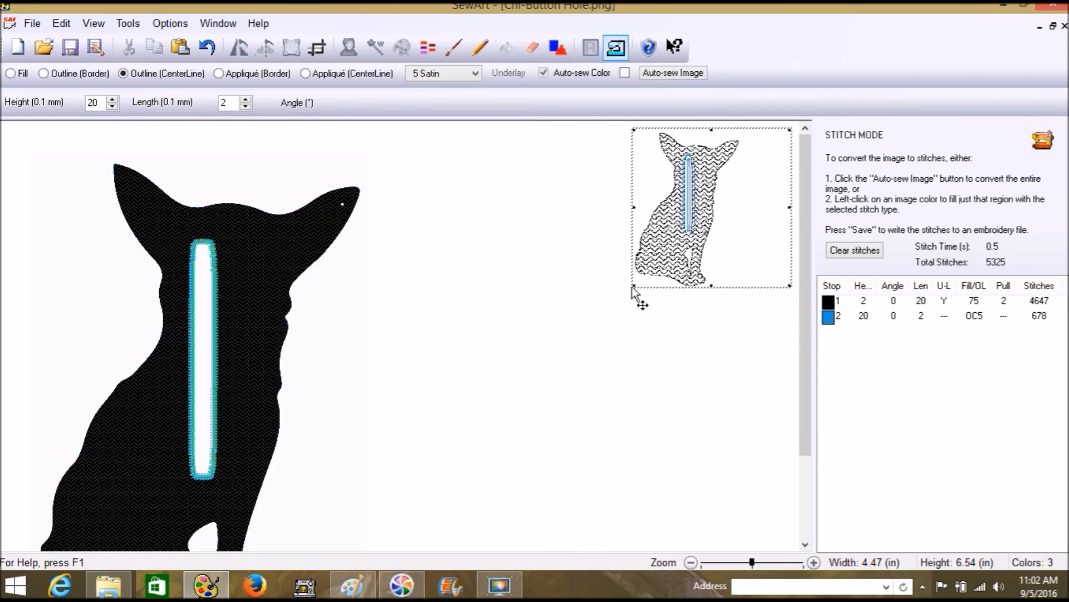
pyautogui.moveTo(633, 286); pyautogui.dragTo(363, 483)
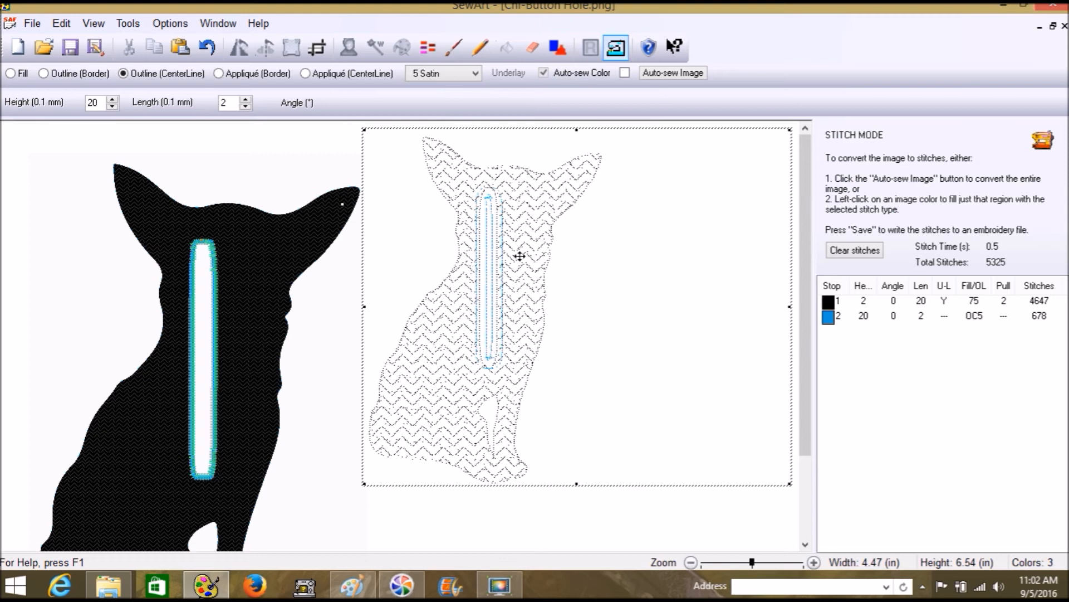
pyautogui.moveTo(362, 313); pyautogui.dragTo(493, 308)
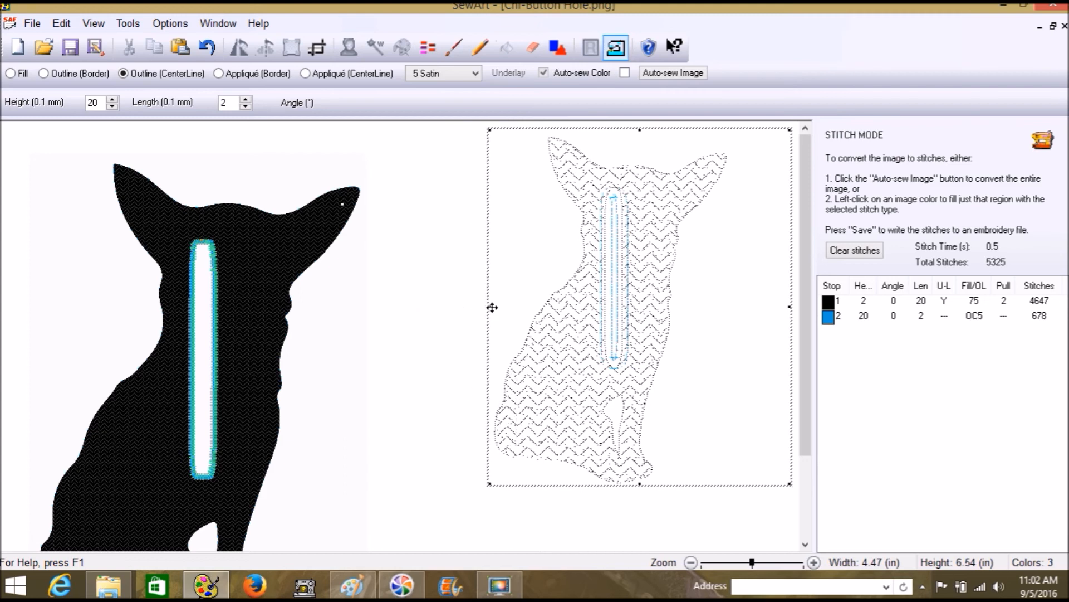